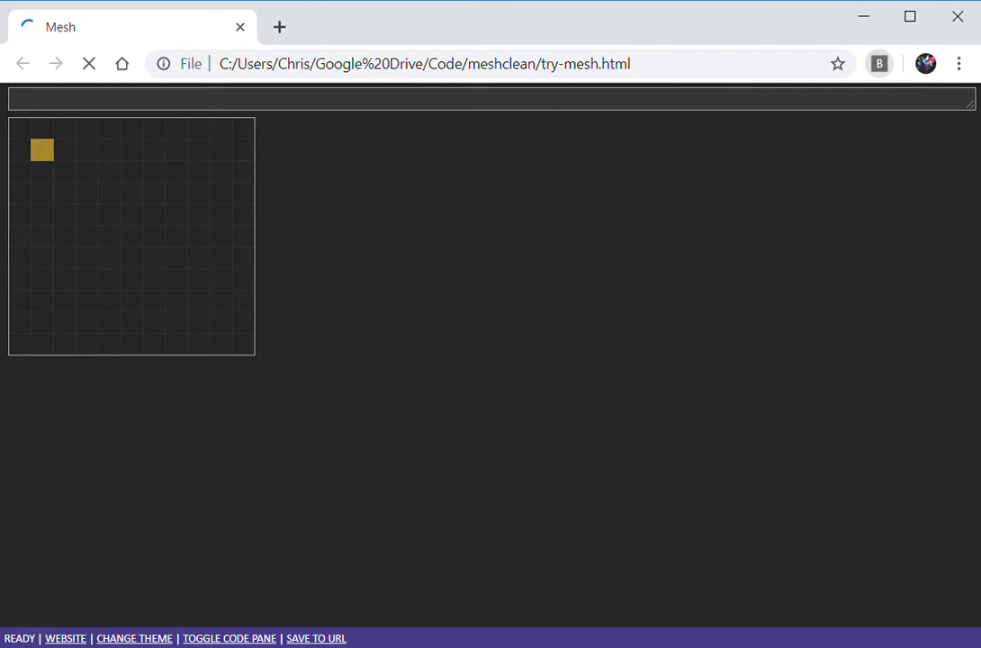
Enter the value 1 in cell B2 and the formula =1+2 in cell B3 below it.
text(1)
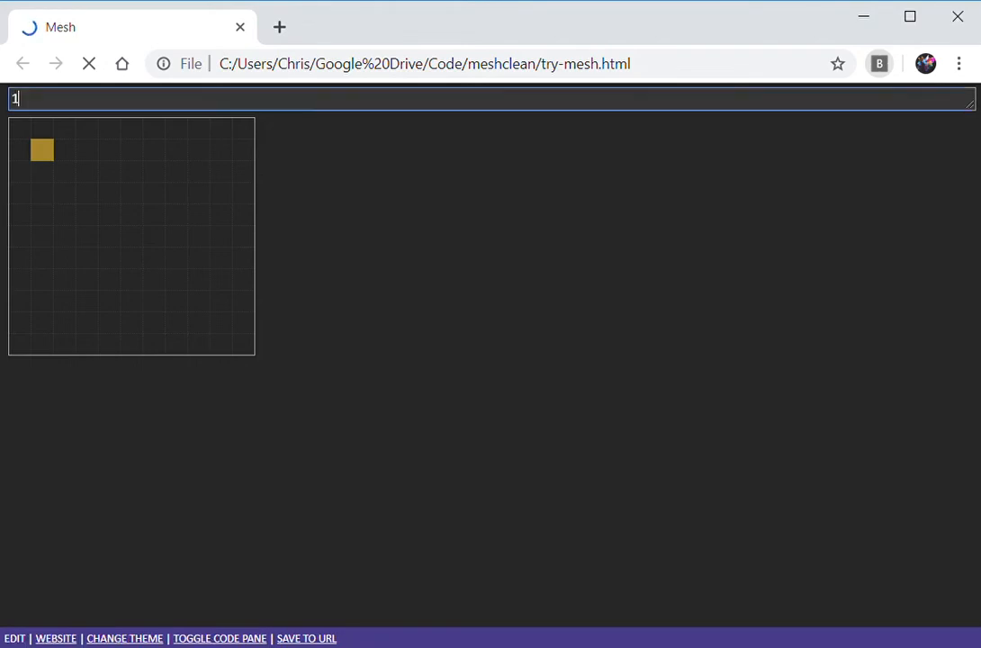
key(Return)
key(Up)
key(Down)
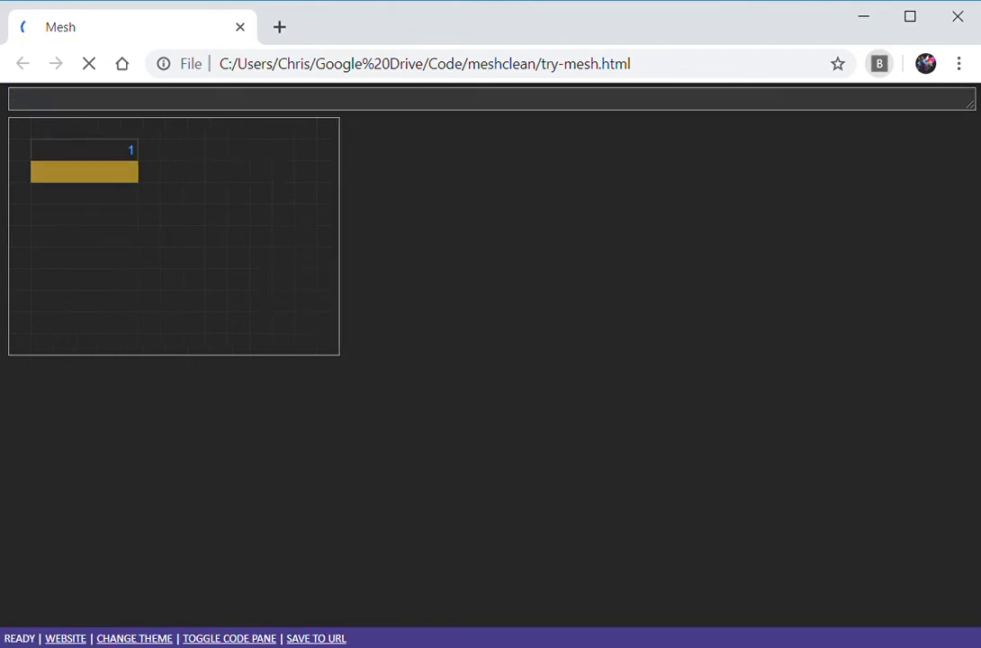
text(=1+2)
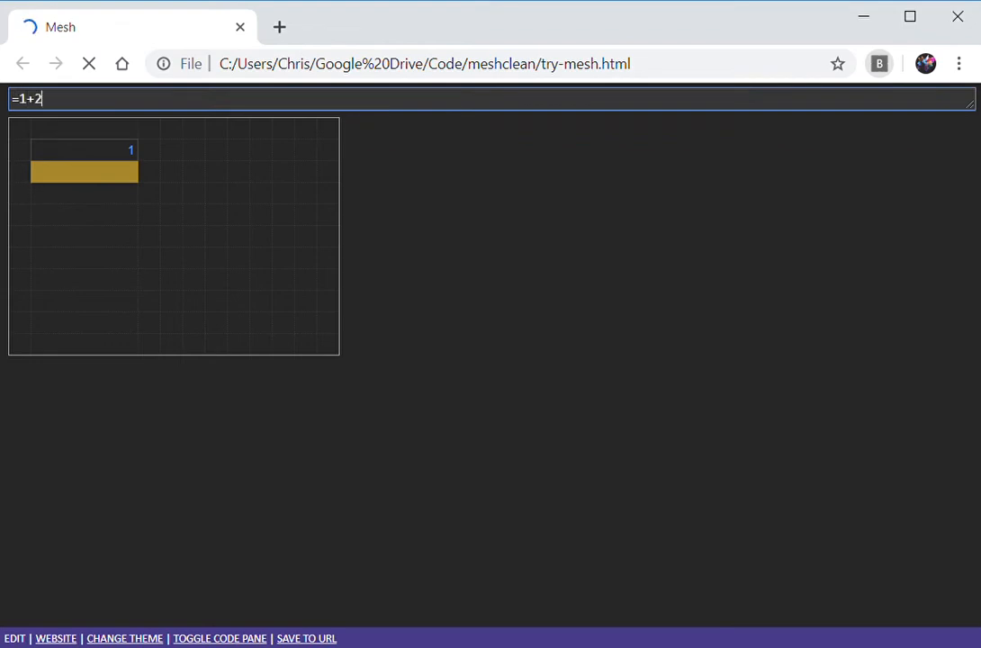
key(Return)
key(Up)
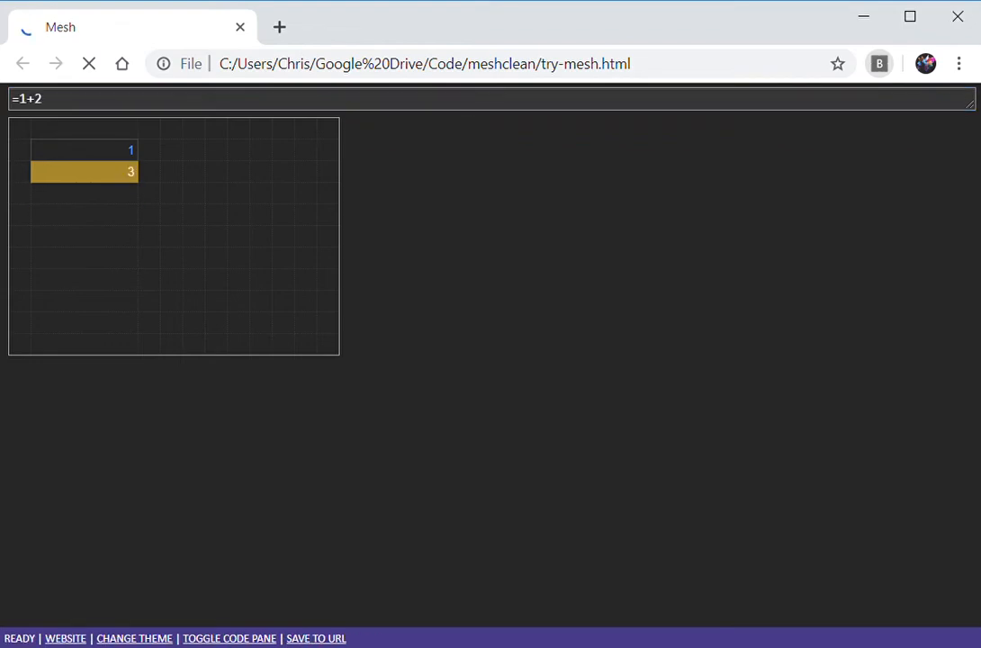
Enter the formula =B2+1 in cell B3 so that it refers to the cell above.
text(=B2+1)
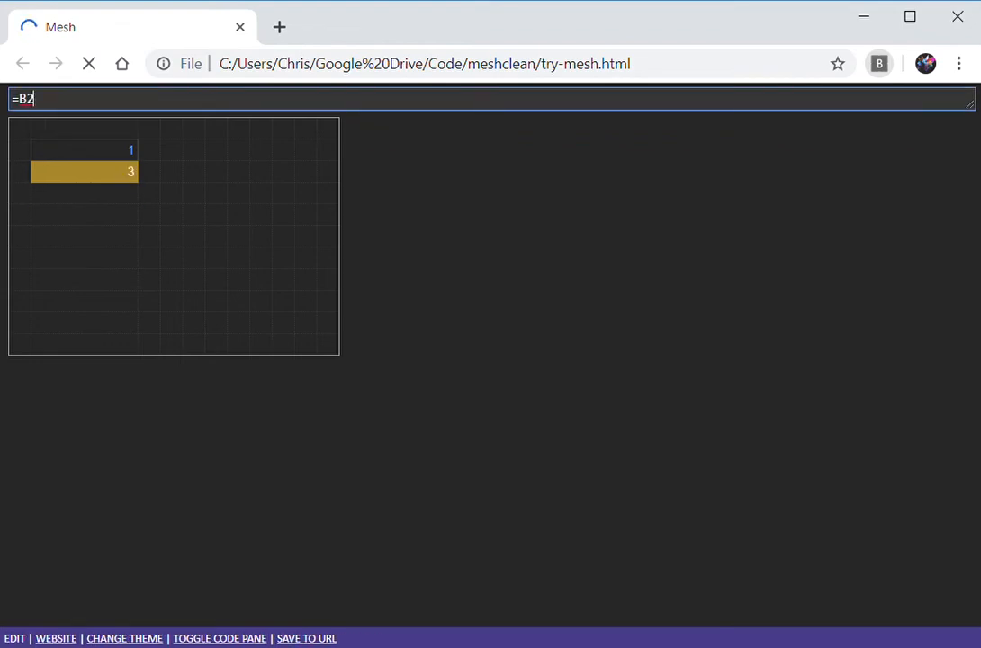
key(Return)
key(Up)
Set cell B2 to 2 and return to the dependent formula cell B3.
key(Up)
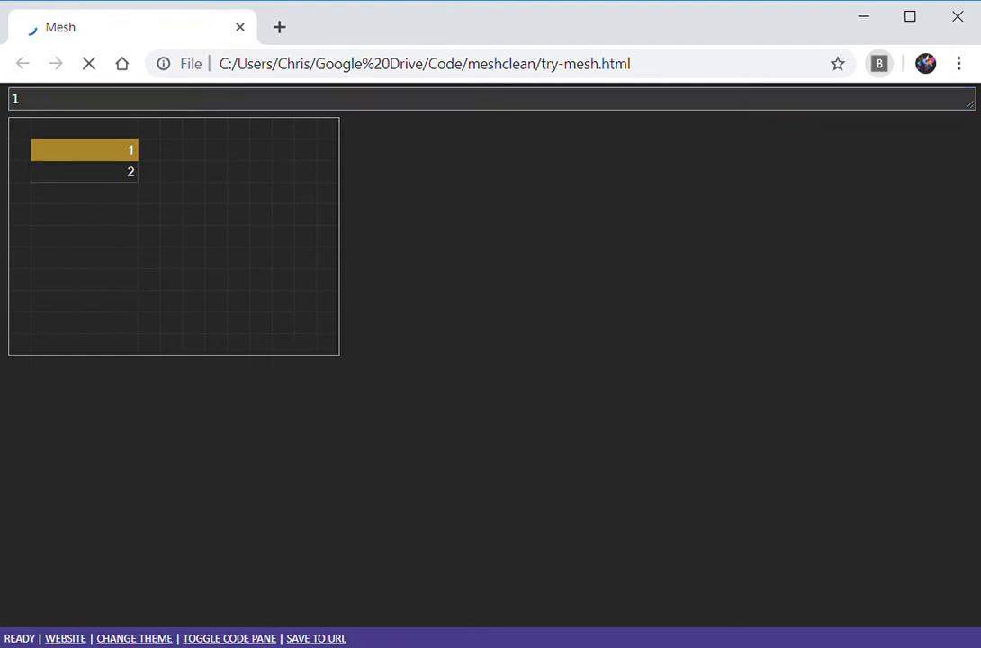
text(2)
key(Return)
key(Down)
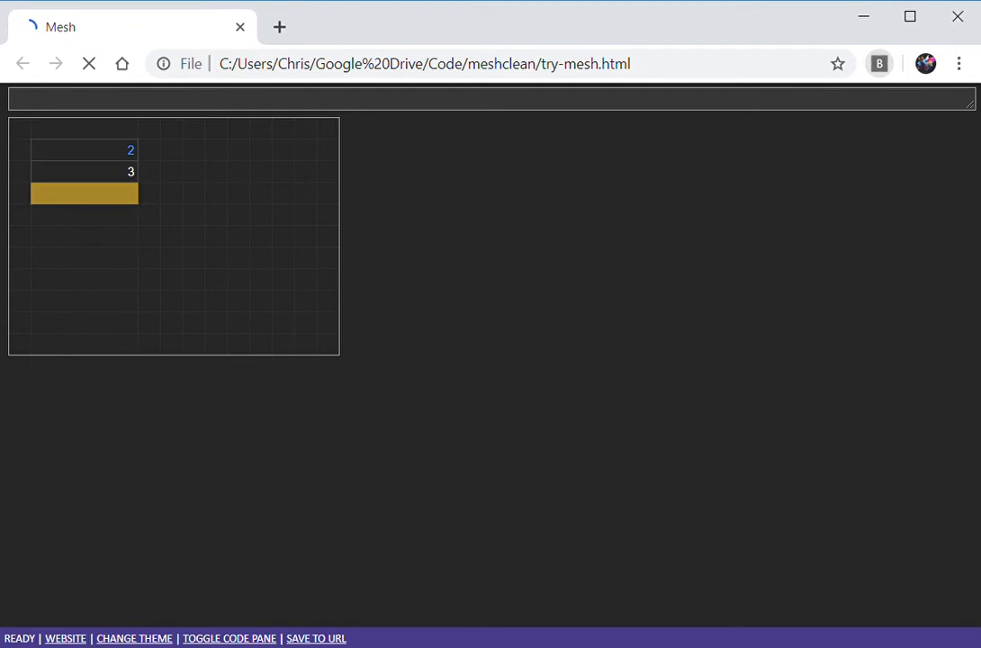
key(Up)
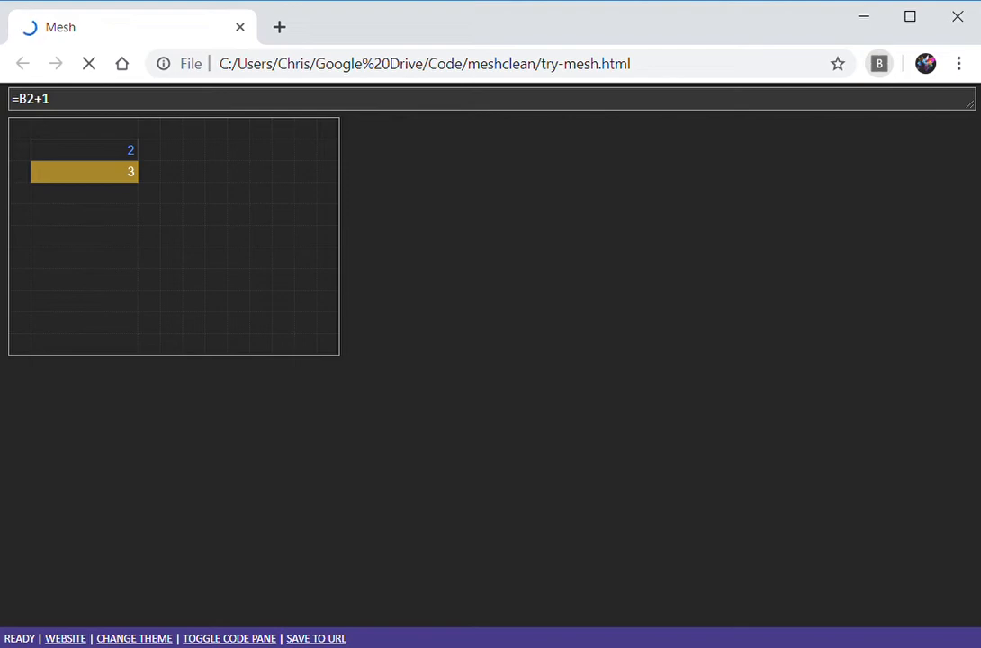
key(Up)
key(Up)
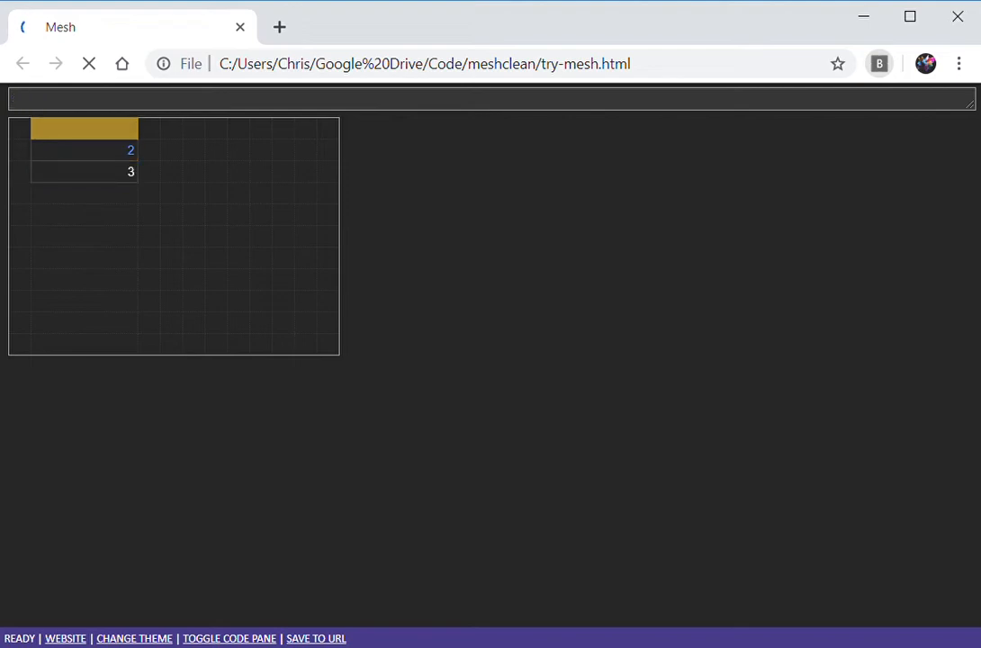
key(Right)
key(Down)
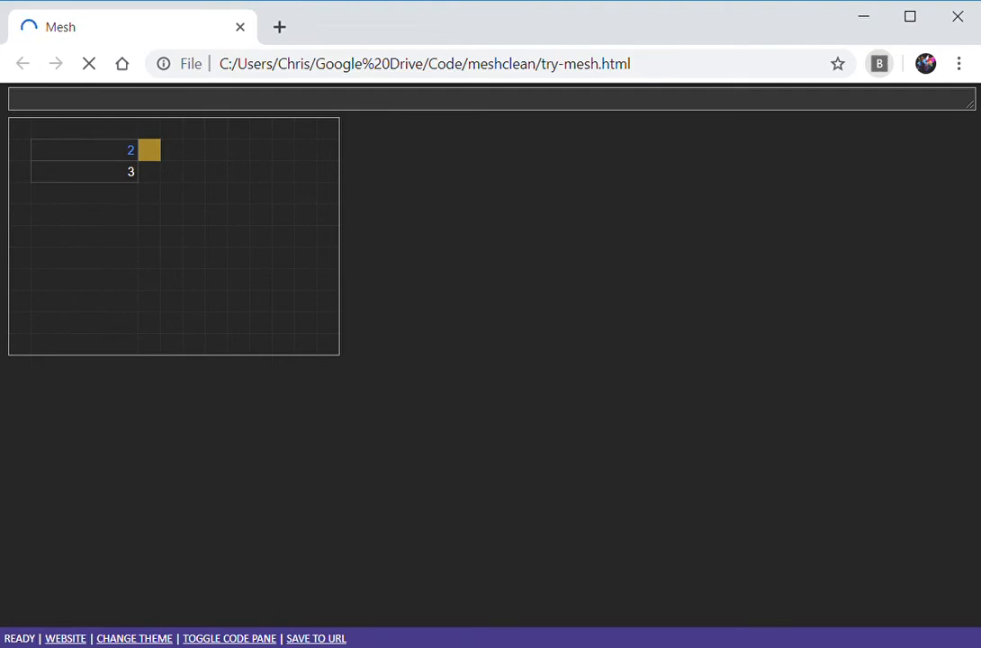
key(Right)
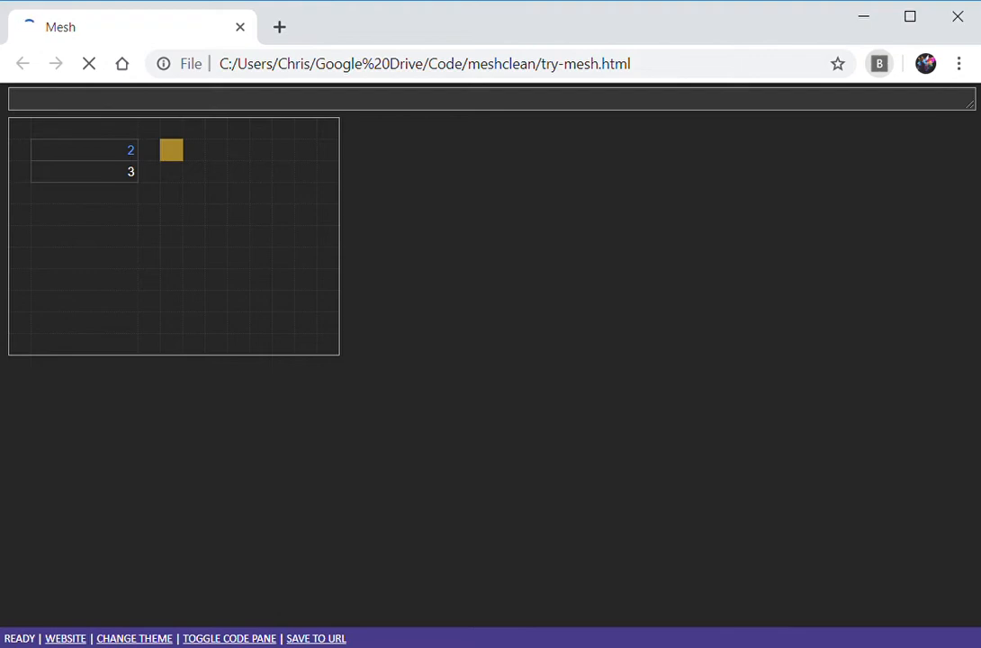
key(Down)
key(Left)
key(Left)
key(Right)
key(Right)
key(Up)
key(Up)
key(Down)
Replace the value in cell B2 with the text hello and select the dependent cell B3.
click(83, 171)
click(84, 150)
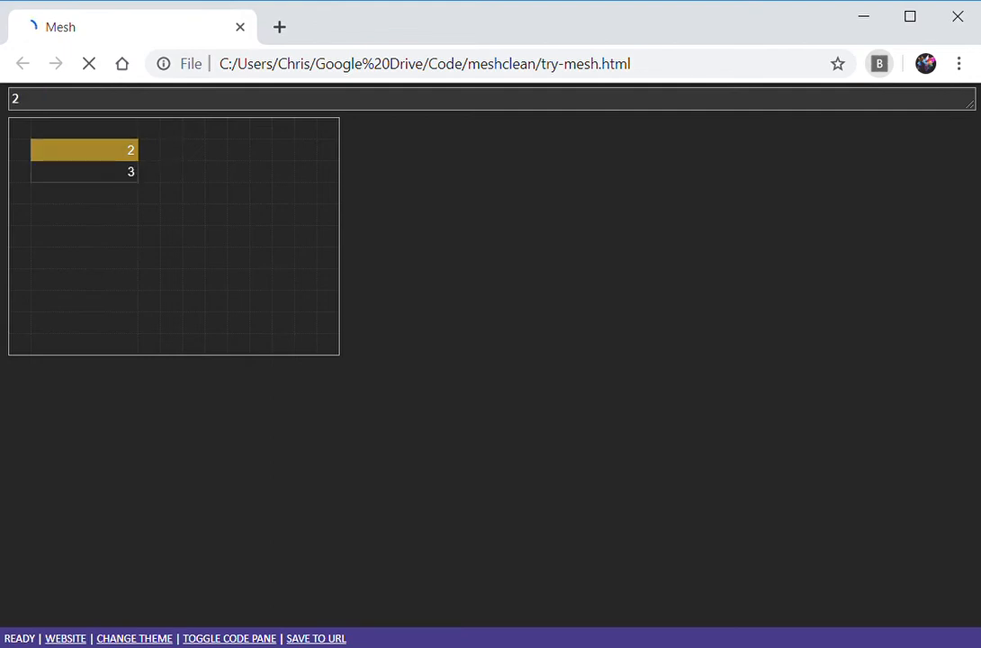
text(hello)
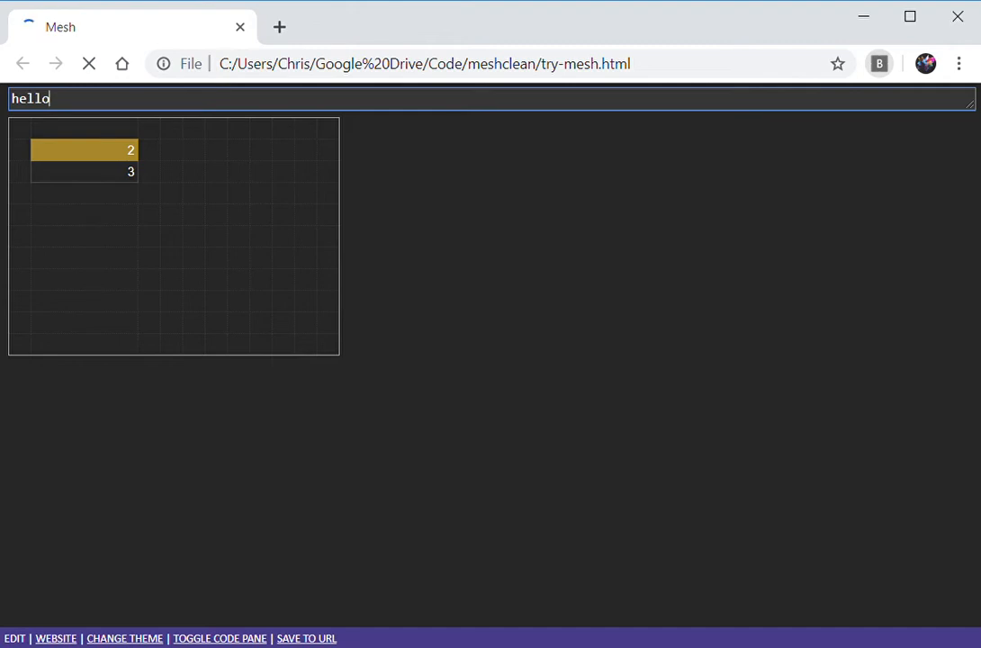
key(Return)
key(Up)
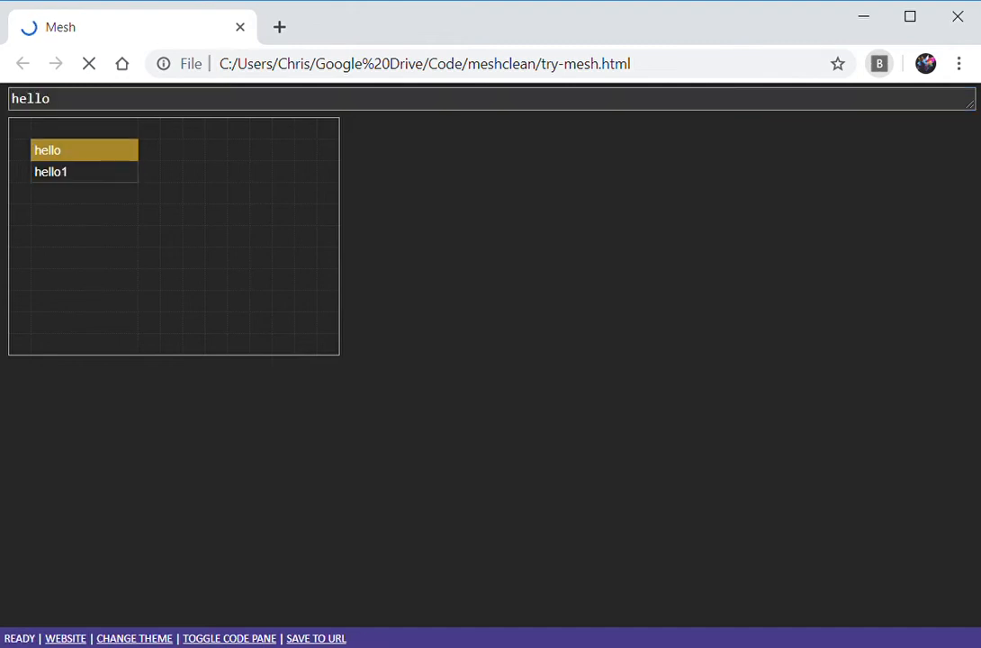
key(Down)
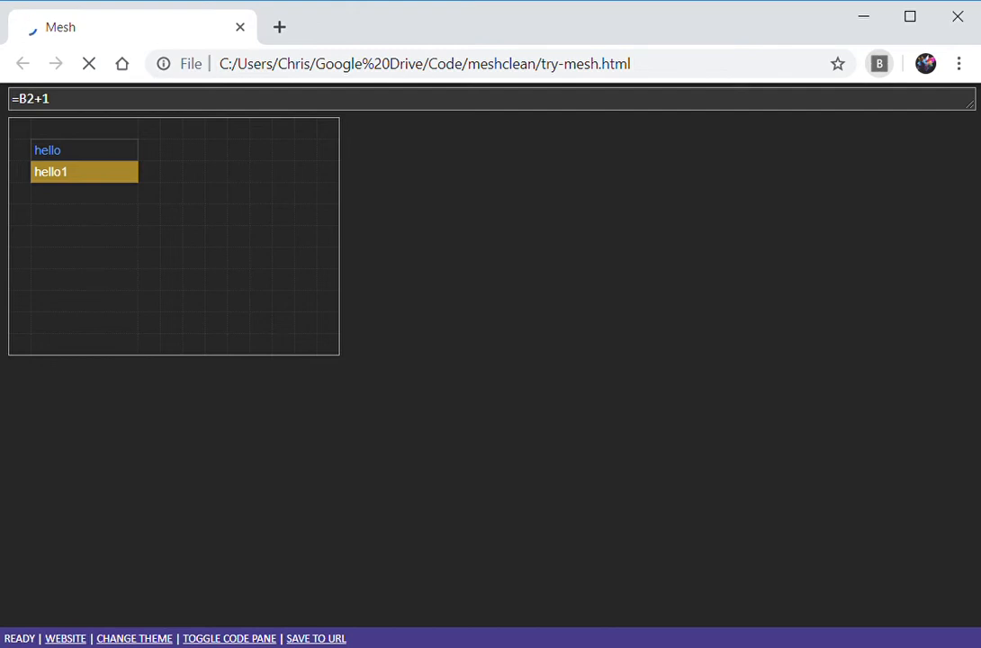
Set cell B2 to the number 1.
click(84, 149)
text(1)
key(Return)
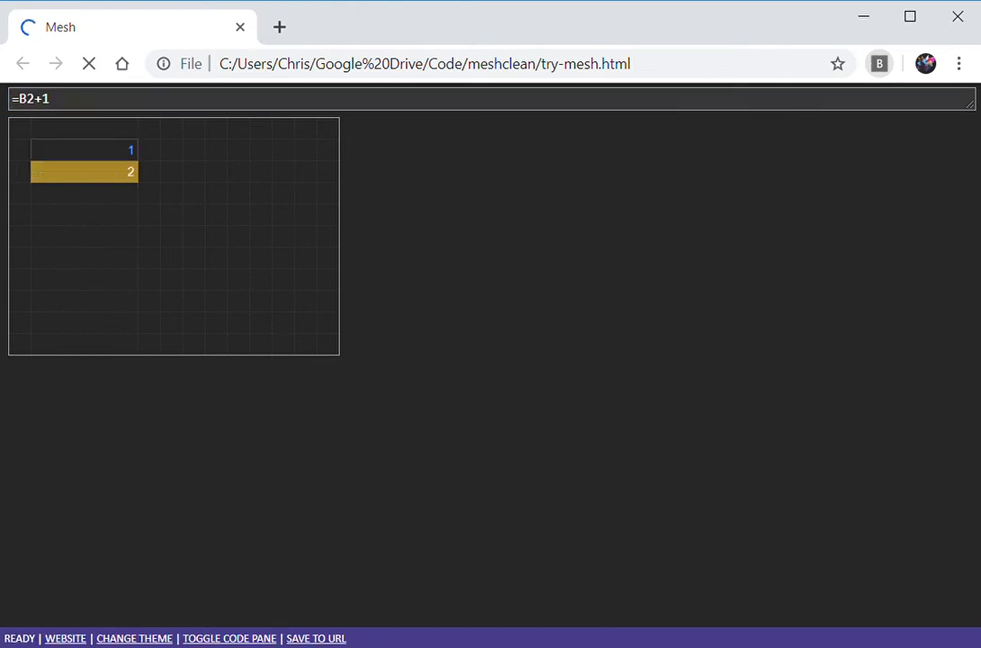
Create a table at cell E2 with its first column named n.
click(84, 214)
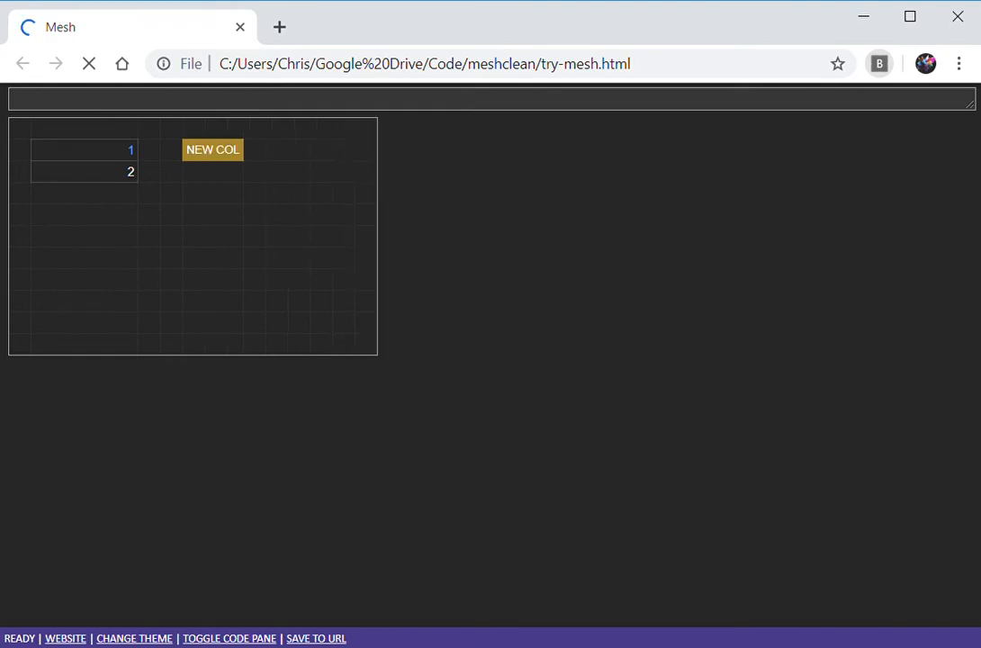
text(n)
key(Return)
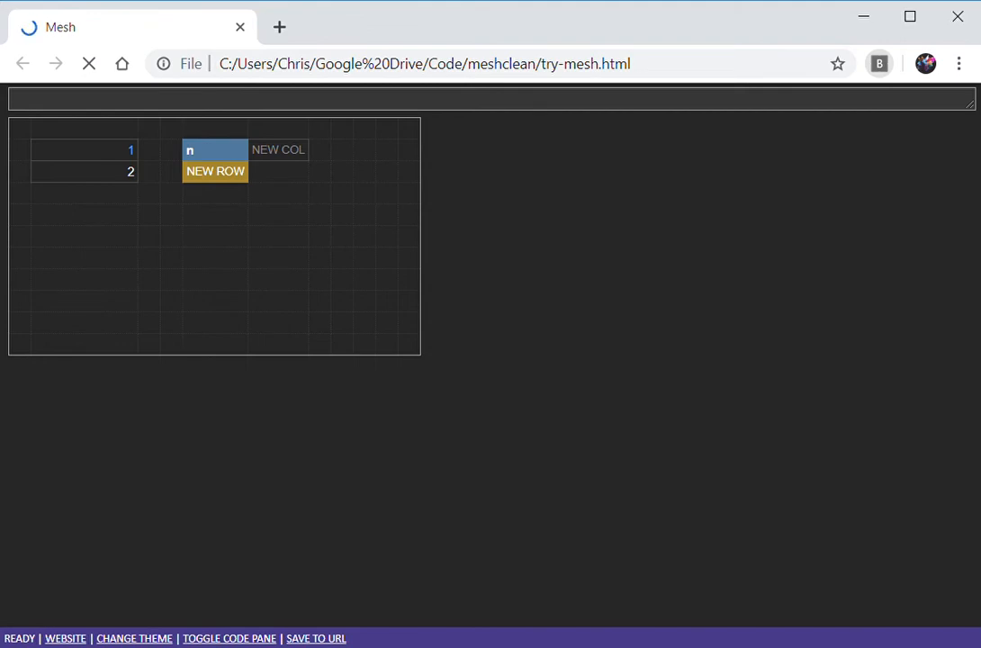
Add three rows to the table with the values 1, 2 and 3 in column n.
text(1)
key(Return)
text(2)
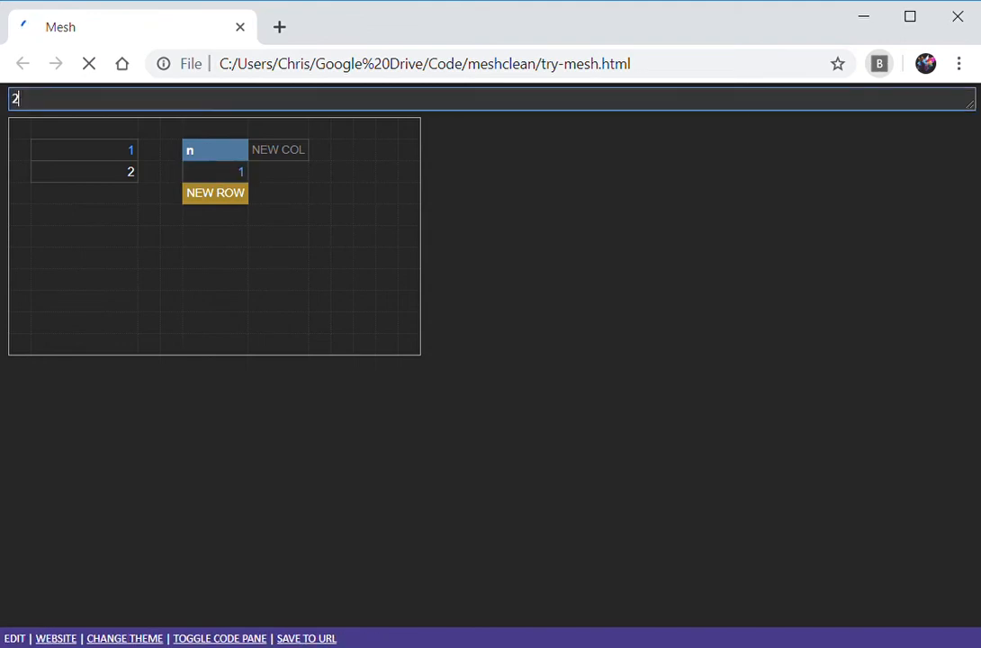
key(Return)
text(3)
key(Return)
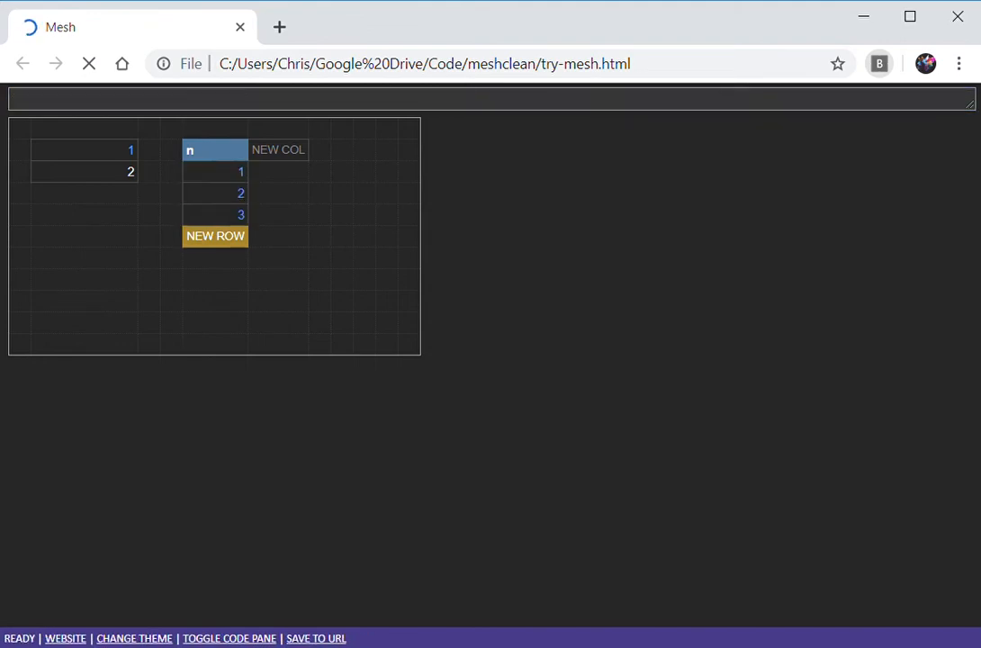
key(Up)
key(Up)
key(Up)
key(Up)
key(Down)
key(Down)
key(Down)
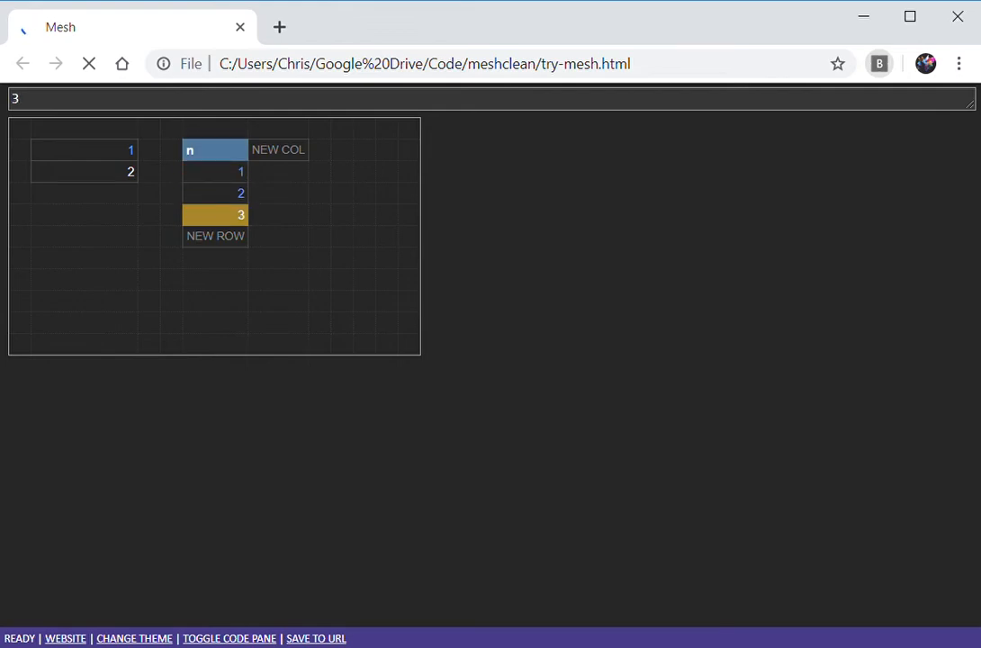
key(Down)
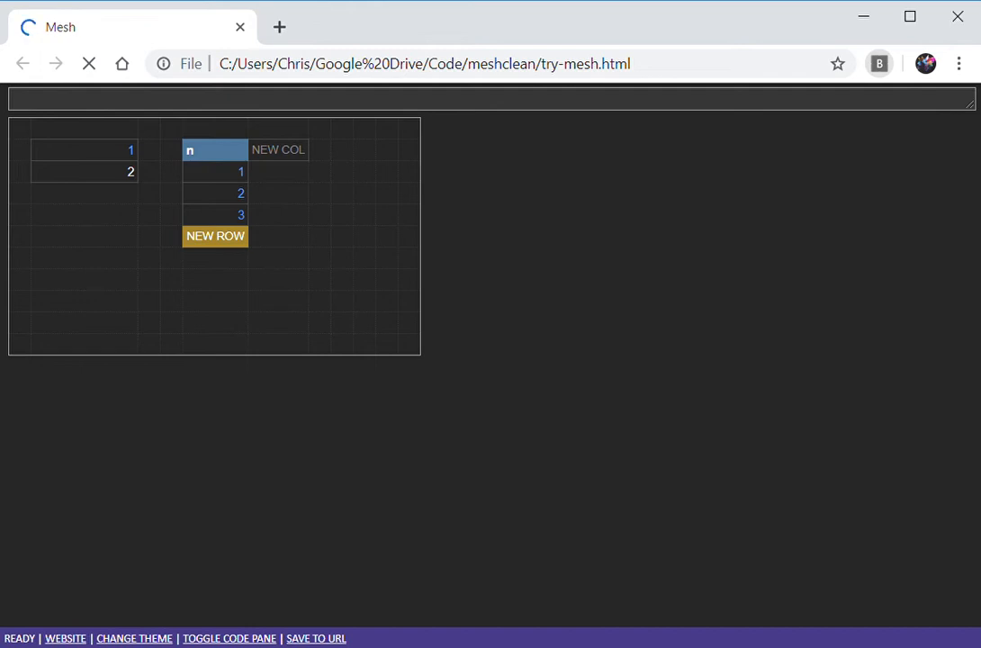
key(Up)
key(Up)
key(Up)
key(Up)
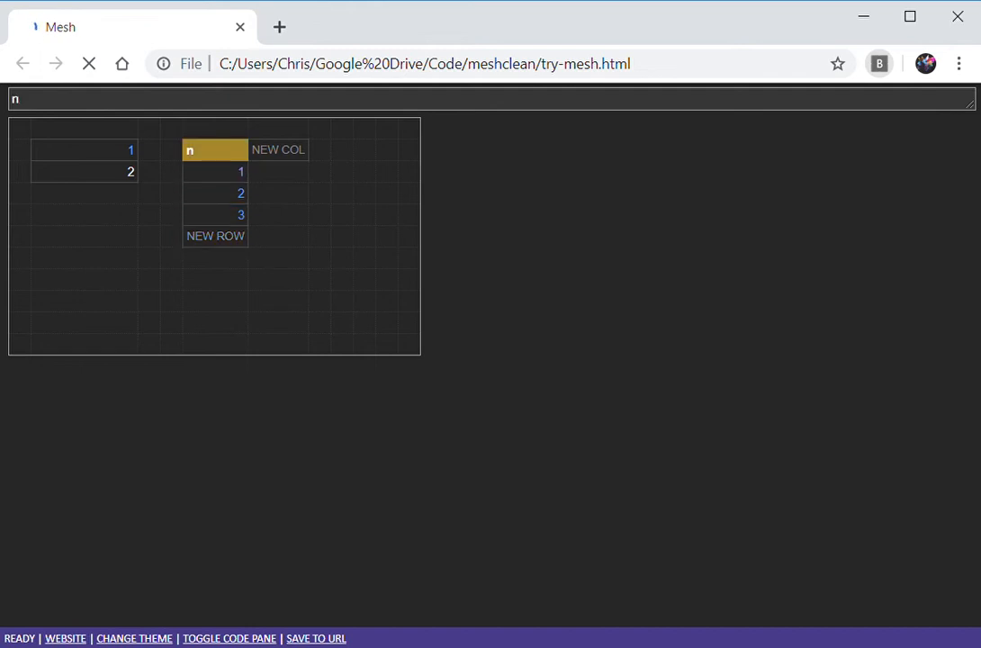
key(Down)
key(Down)
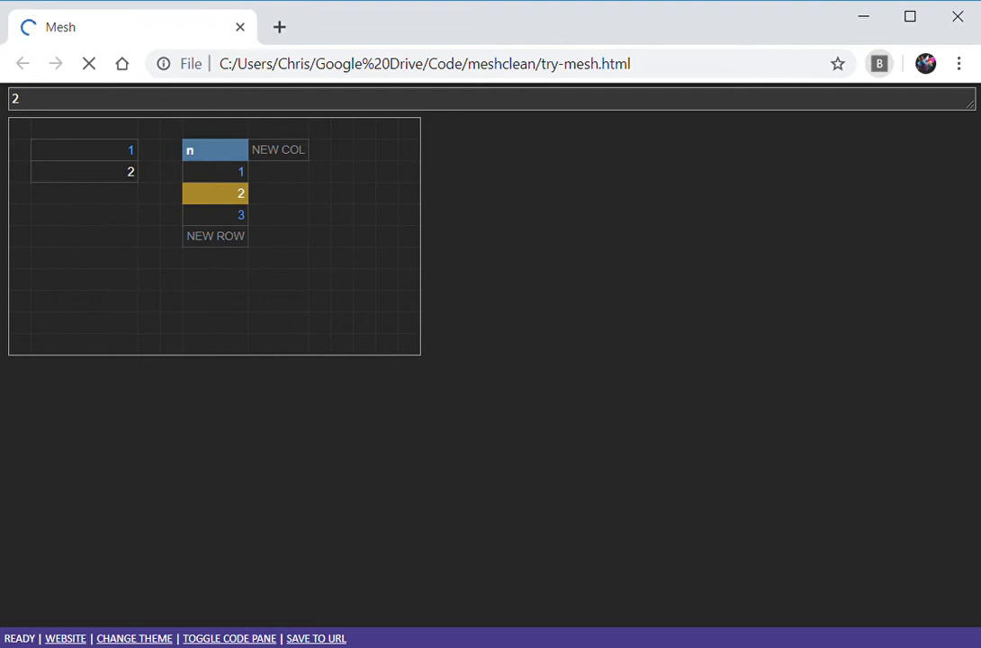
key(Left)
key(Left)
key(Left)
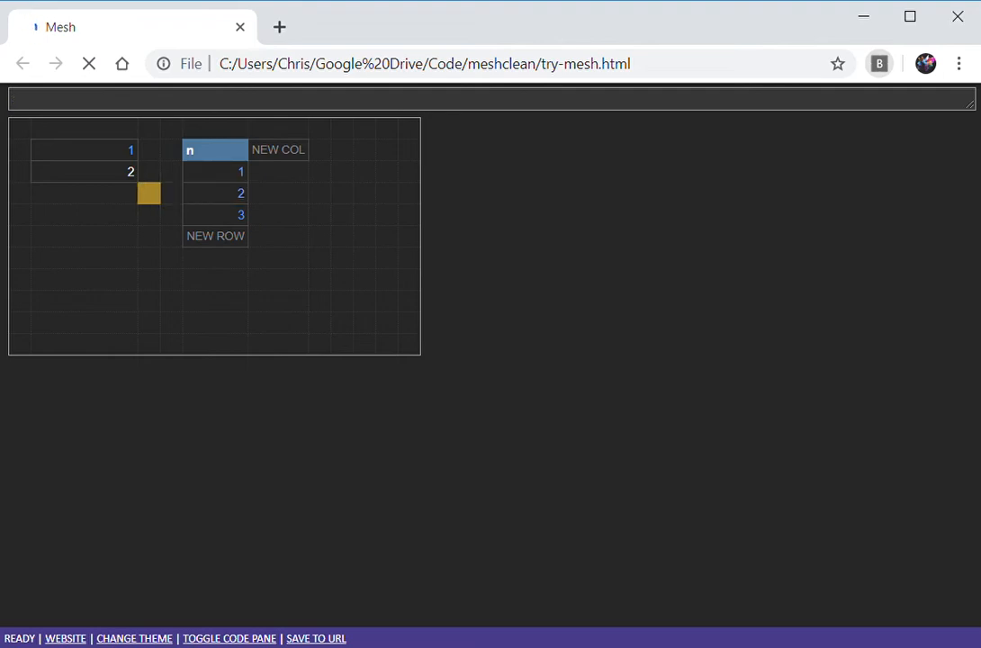
key(Down)
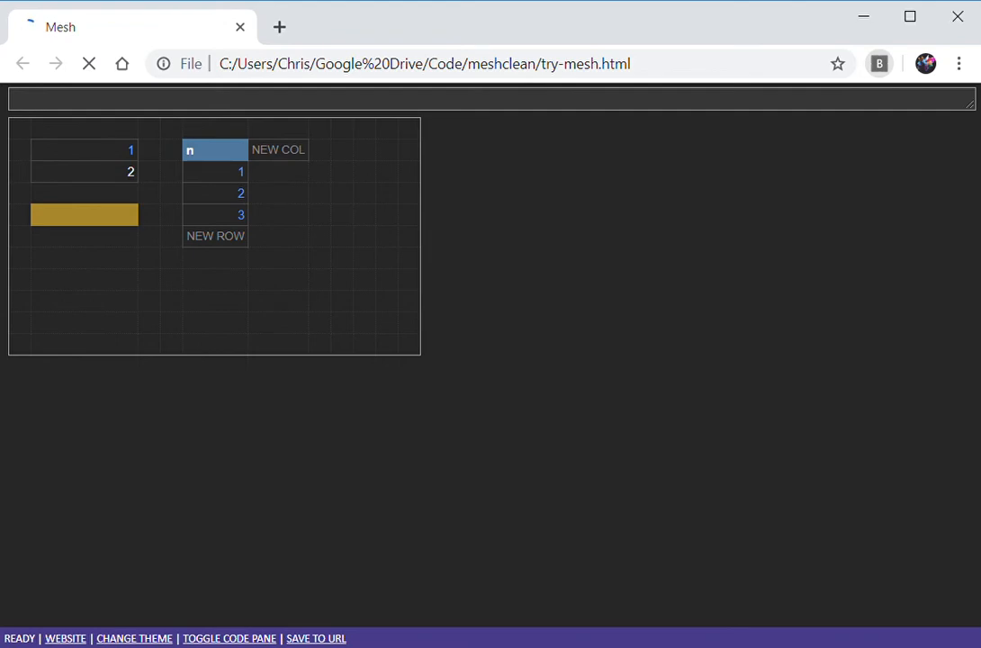
key(Right)
key(Right)
key(Right)
key(Up)
key(Up)
key(Down)
key(Down)
key(Down)
Enter the formula =E2.map(row=>row.n) in cell B5 to list the table's n values.
key(Left)
key(Up)
key(Left)
text(=E2)
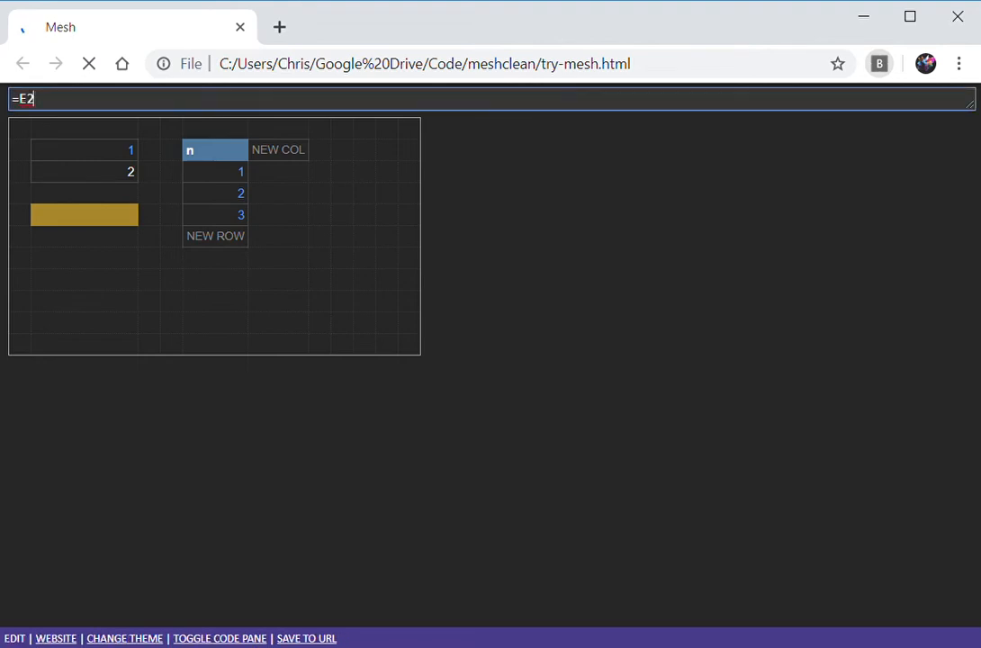
text(.map(row=>row.n))
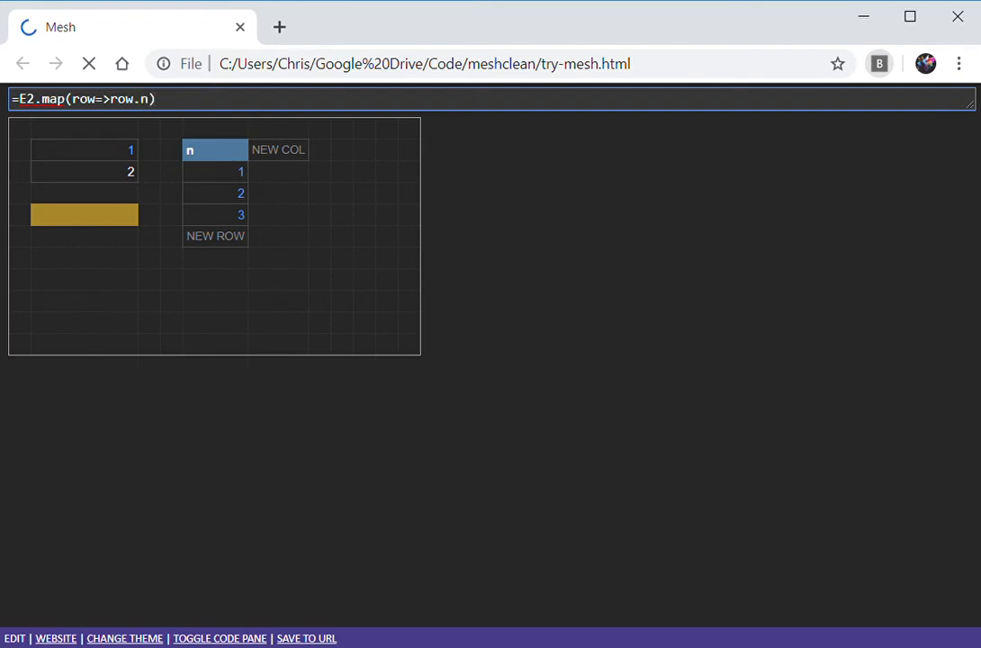
key(Return)
Examine the formula behind the individual cells of the list that starts at B5.
key(Up)
key(Down)
key(Down)
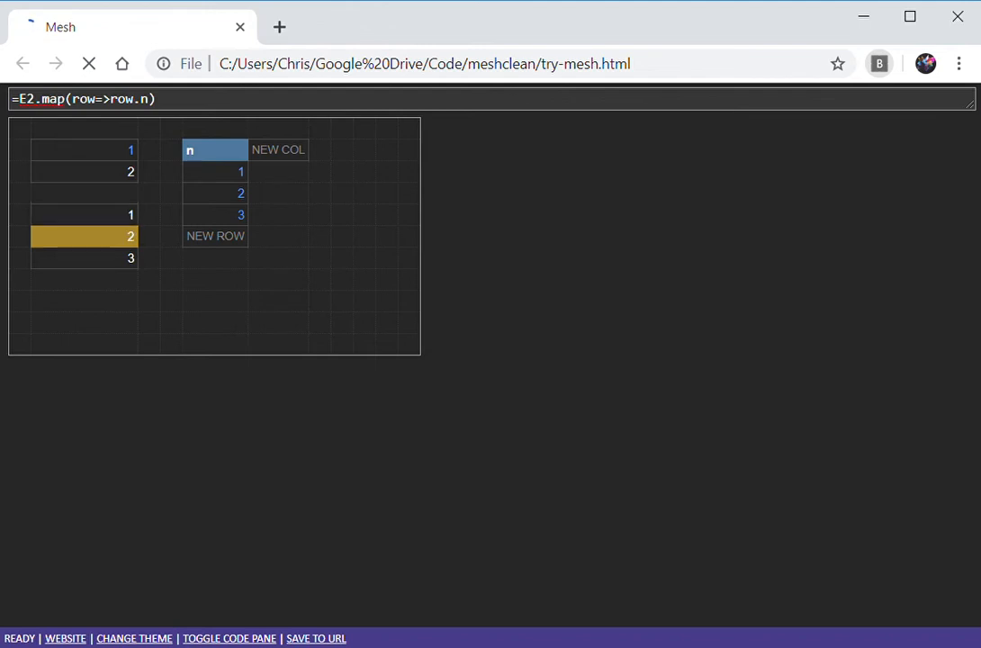
key(Up)
key(Up)
key(Down)
key(Up)
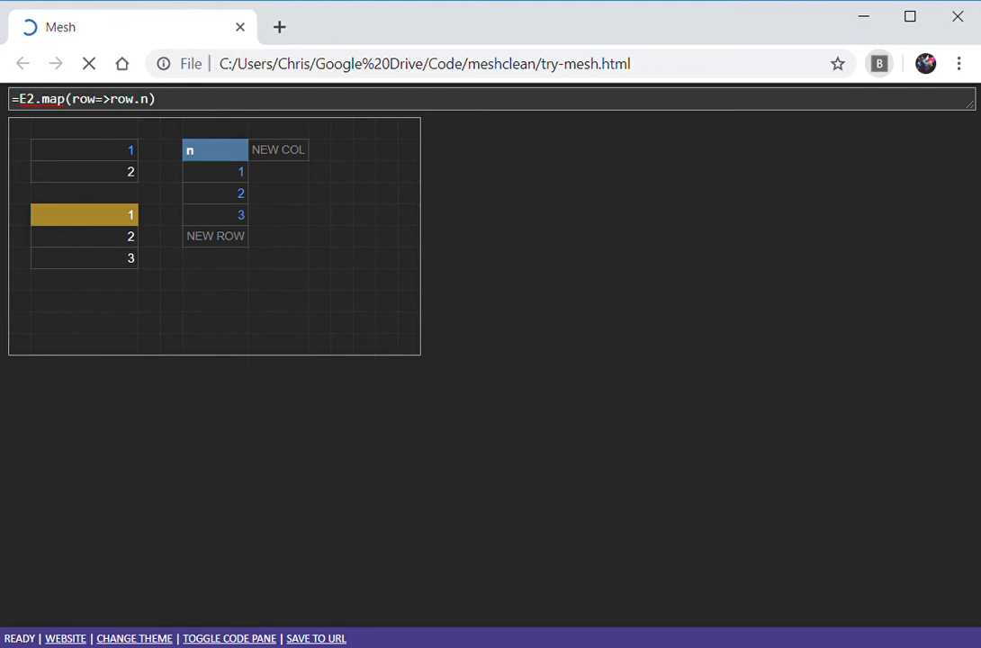
Add a new row with the value 4 to column n of the table.
key(Right)
key(Down)
key(Right)
key(Right)
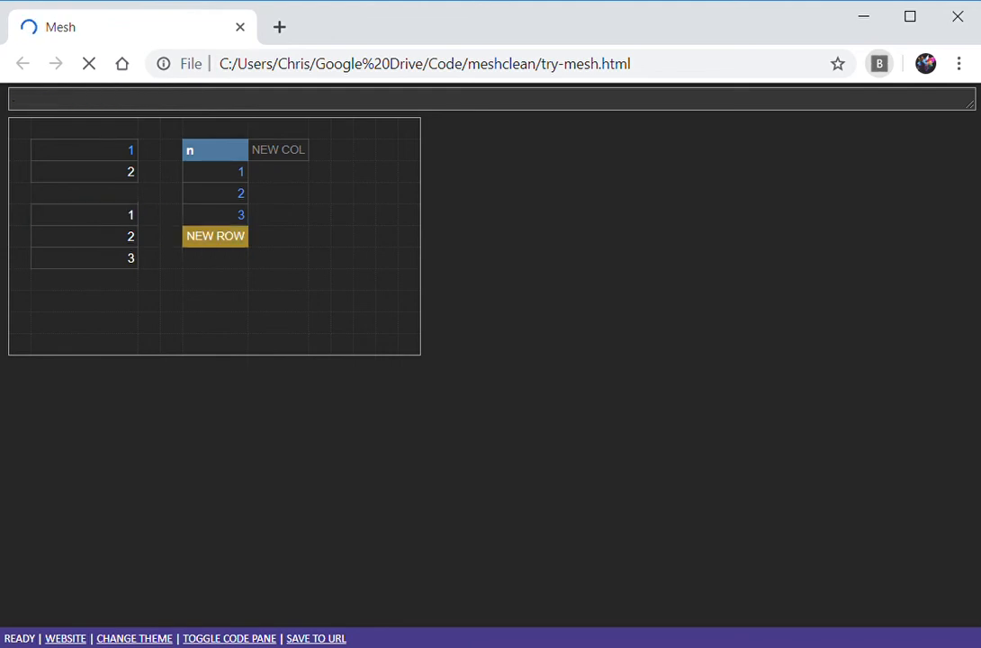
text(4)
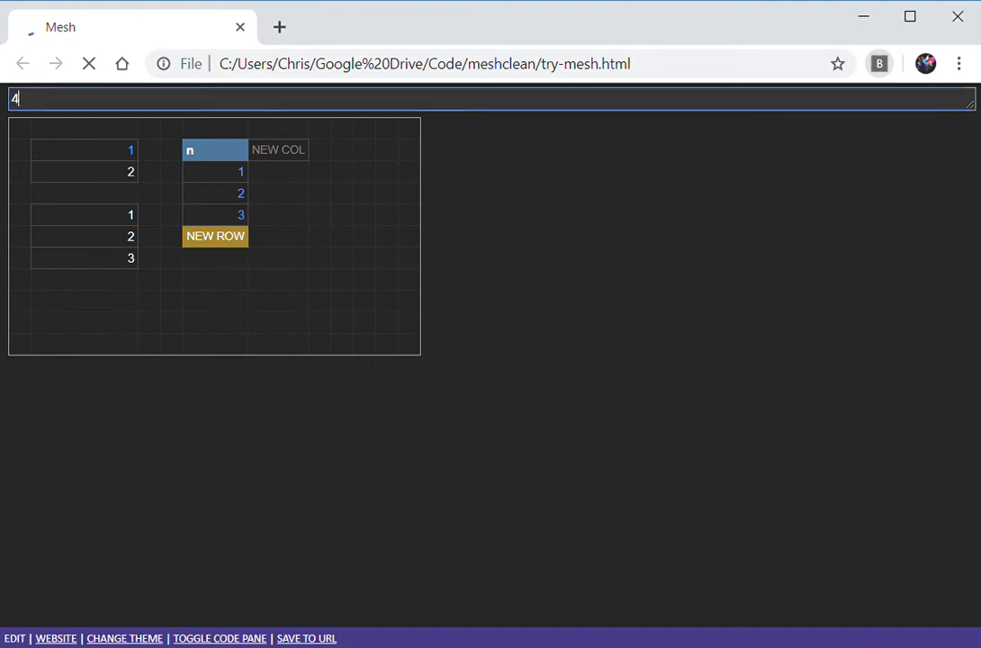
key(Return)
Step through the mapped list starting at B5 to check how it follows the table's added row.
key(Left)
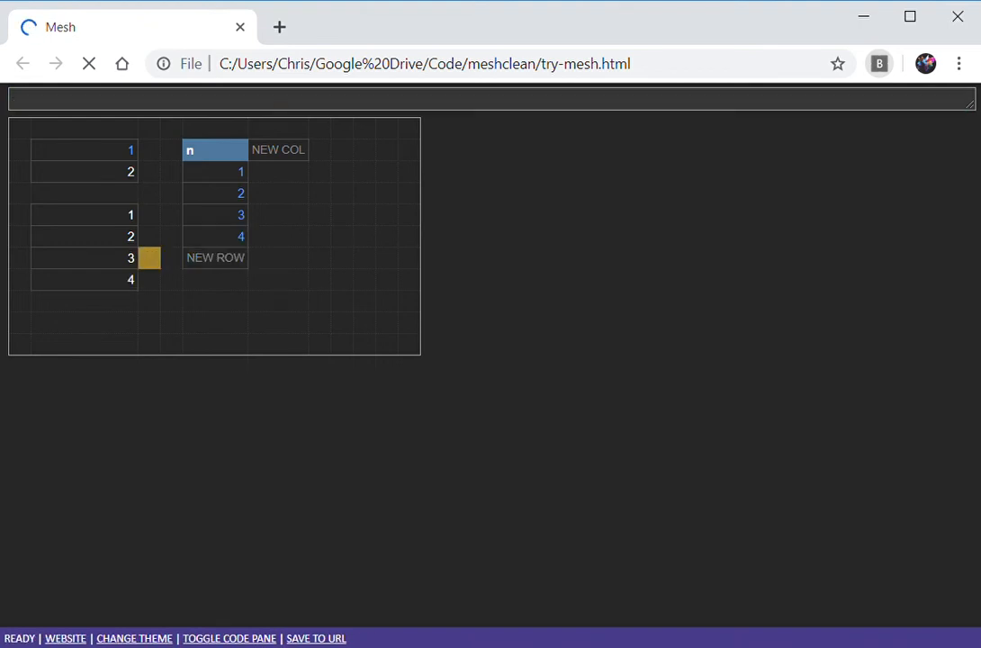
key(Up)
key(Up)
key(Up)
key(Down)
key(Down)
key(Down)
key(Down)
key(Up)
key(Up)
key(Up)
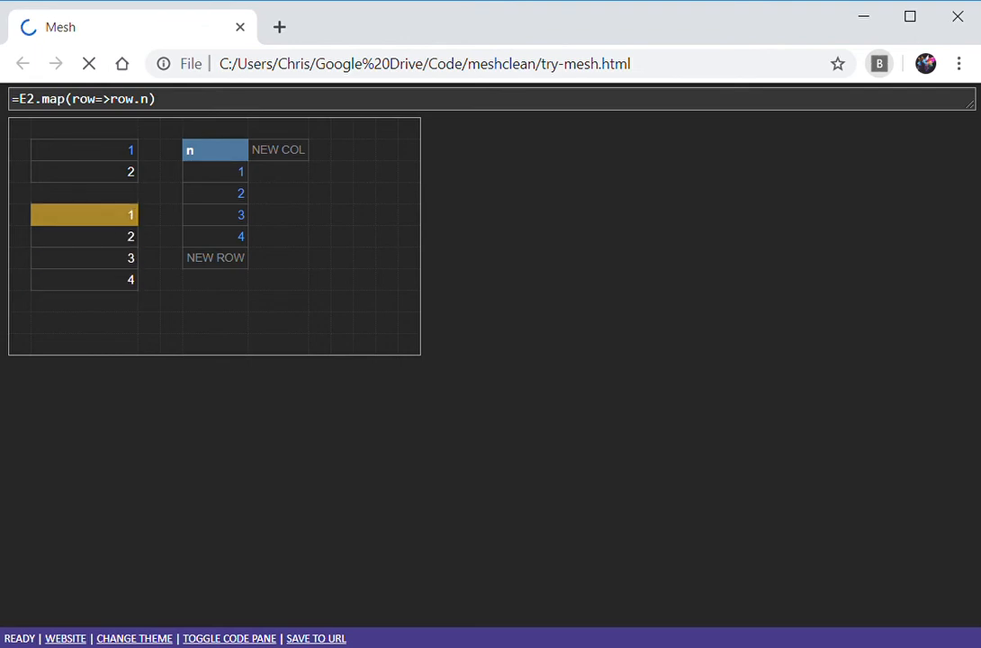
Extend B5's formula to =E2.map(row=>row.n).reduce(function(x,y){return x+y}, 0) so it sums the mapped n values.
key(F2)
key(ctrl+Left)
key(ctrl+Left)
key(ctrl+Left)
key(ctrl+Left)
key(ctrl+Left)
key(ctrl+Right)
key(ctrl+Right)
key(ctrl+Right)
key(ctrl+Right)
key(ctrl+Right)
key(ctrl+Right)
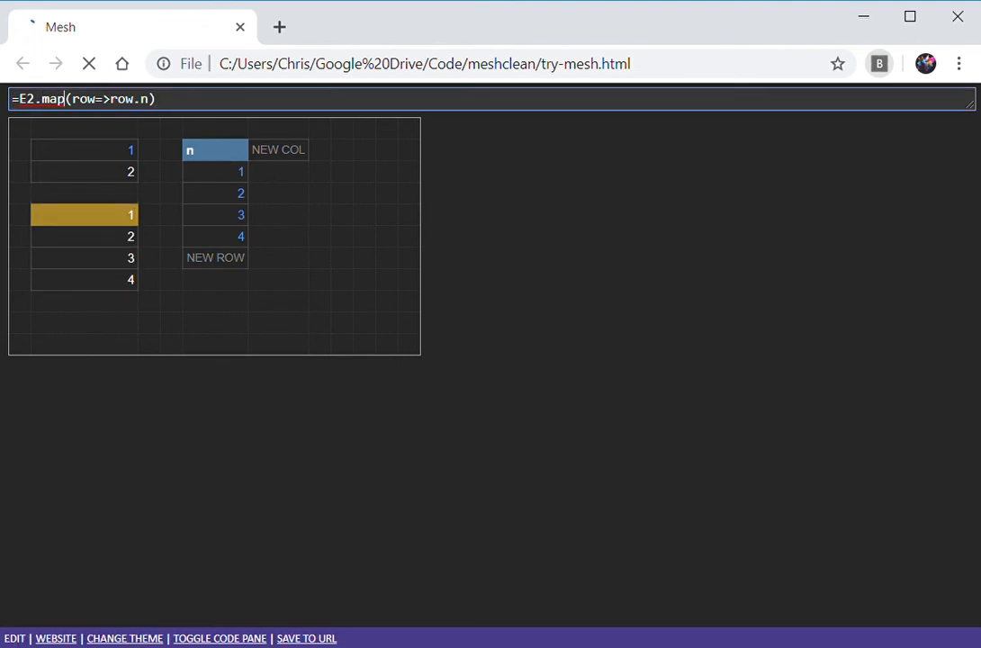
text(.reduce*)
key(BackSpace)
text(()
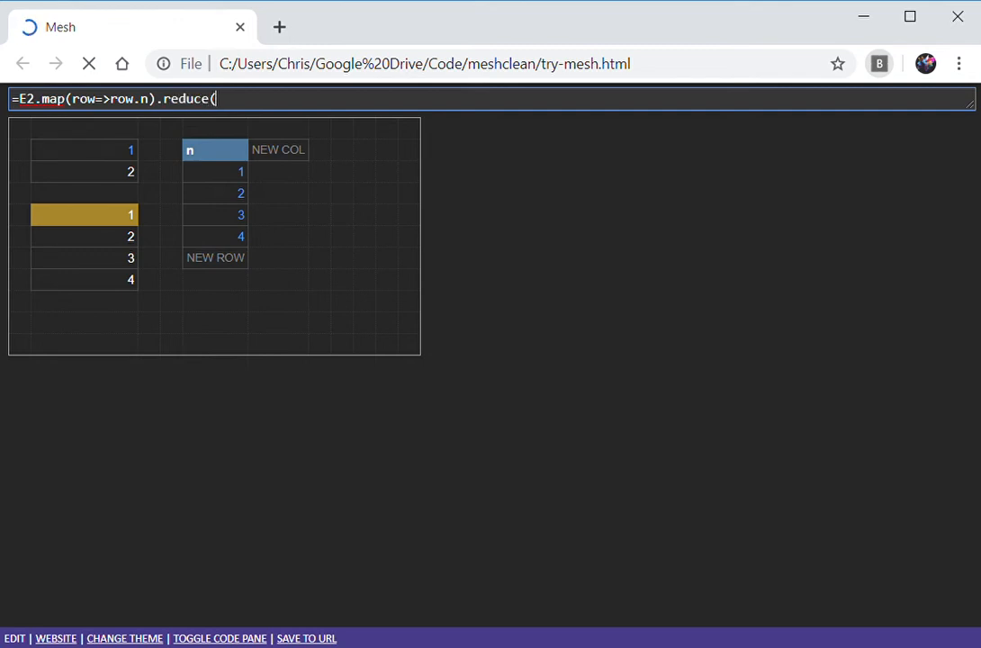
text(function(x)
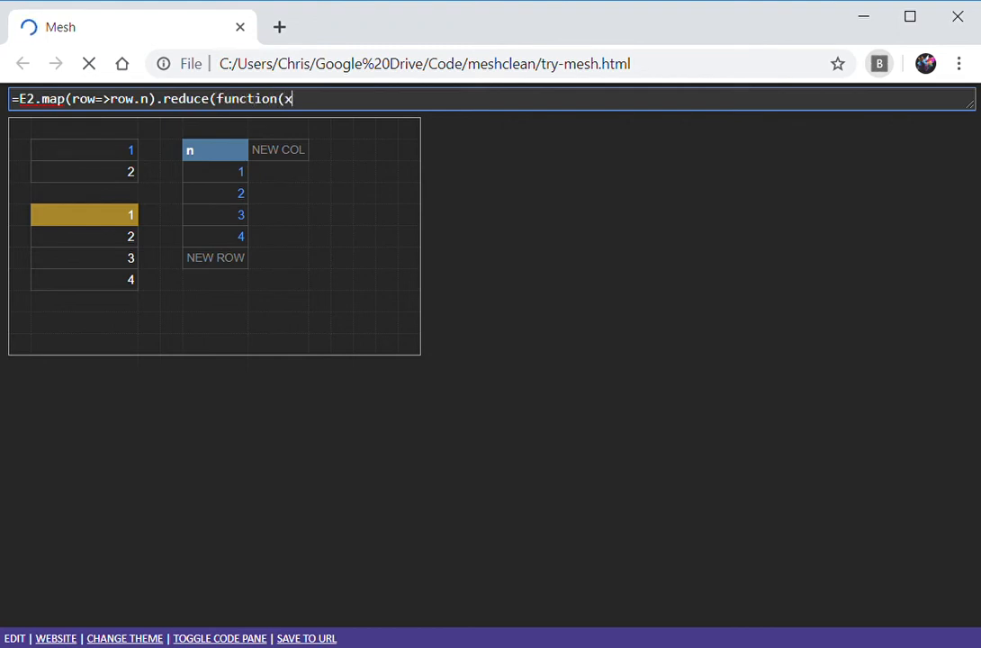
text(,y){return x+)
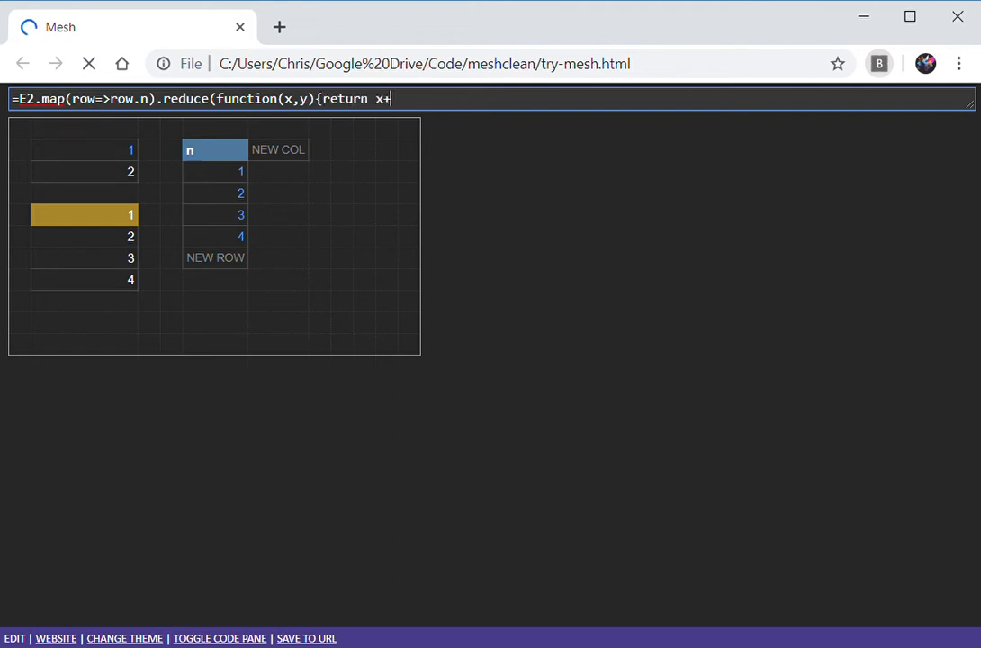
text(y}, 0))
key(Return)
Set the third value in the table's n column to 2.
key(Up)
key(Right)
key(Right)
key(Right)
text(2)
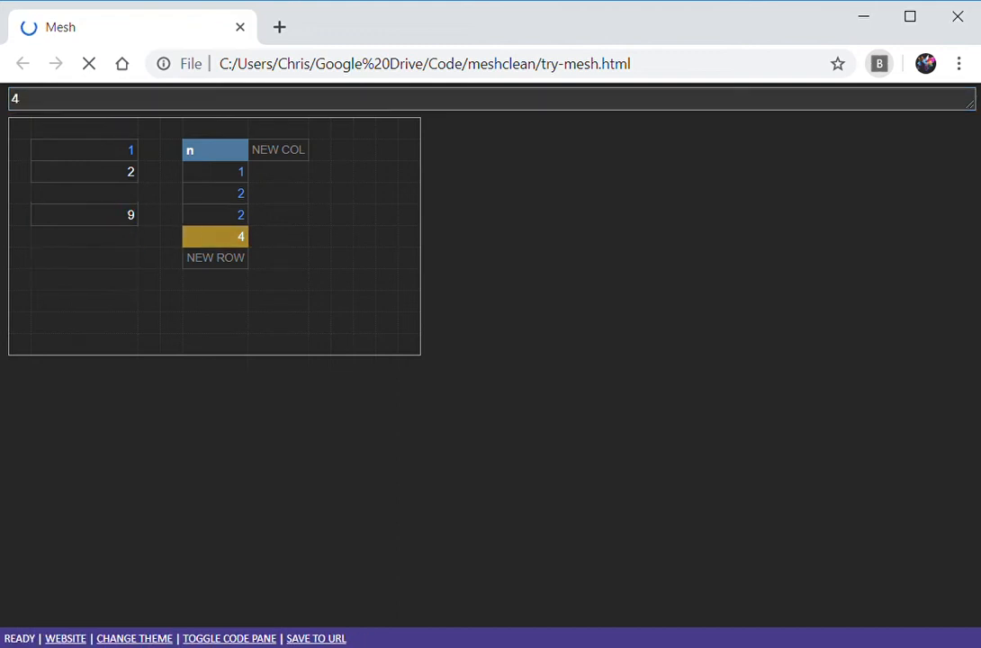
Restore the third value in column n to 3 and return to the sum in B5.
text(3)
key(Return)
key(Up)
key(Left)
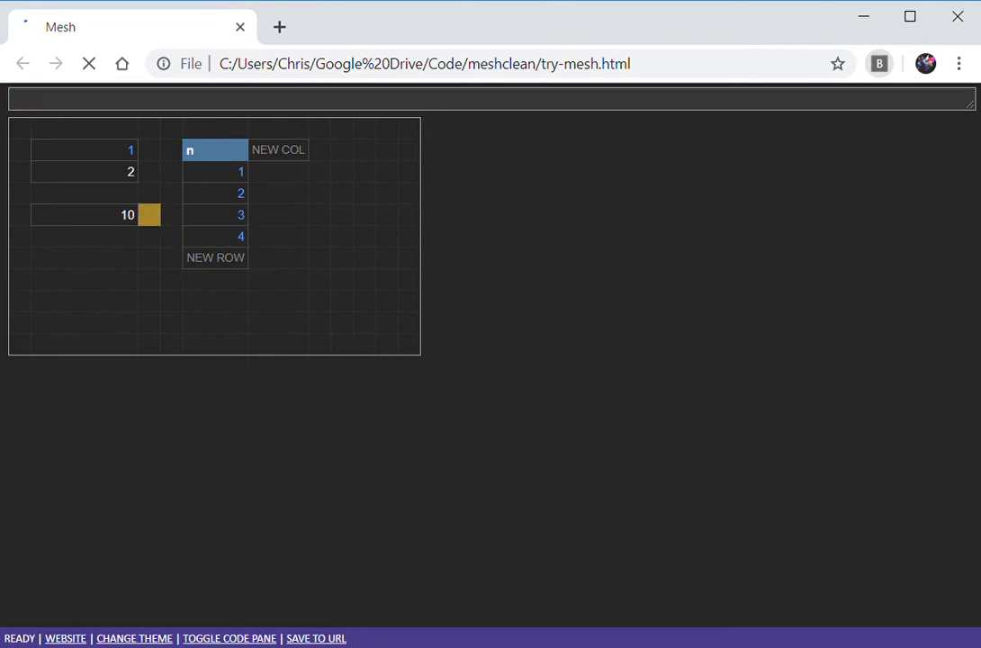
key(Left)
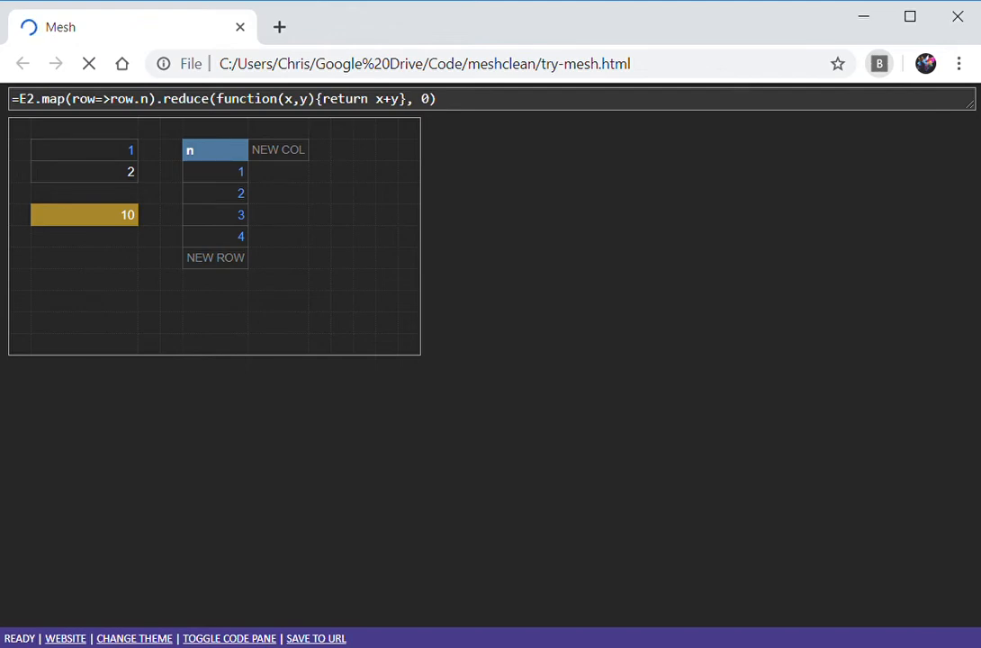
key(Down)
key(Down)
key(Down)
key(Down)
key(Right)
key(Right)
key(Right)
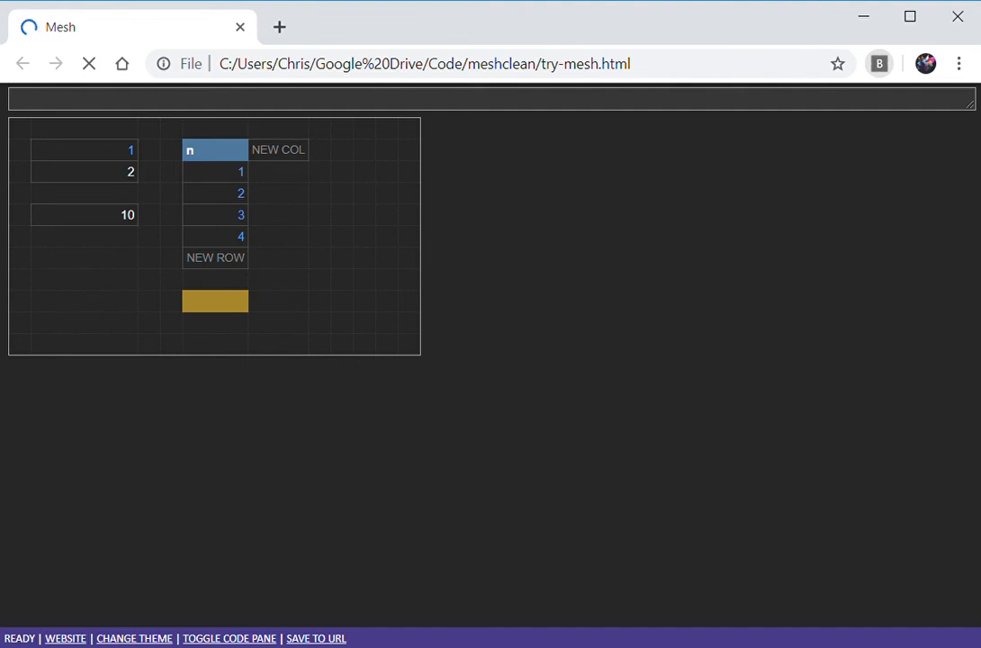
text(=)
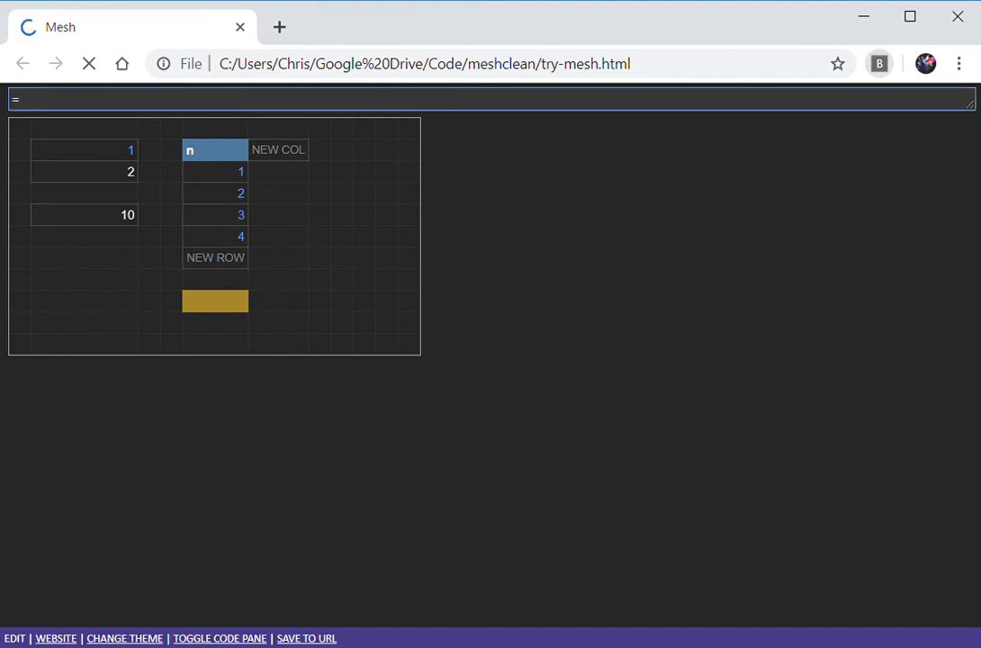
key(Escape)
key(Left)
key(Up)
key(Up)
key(Up)
key(Up)
key(Left)
key(Left)
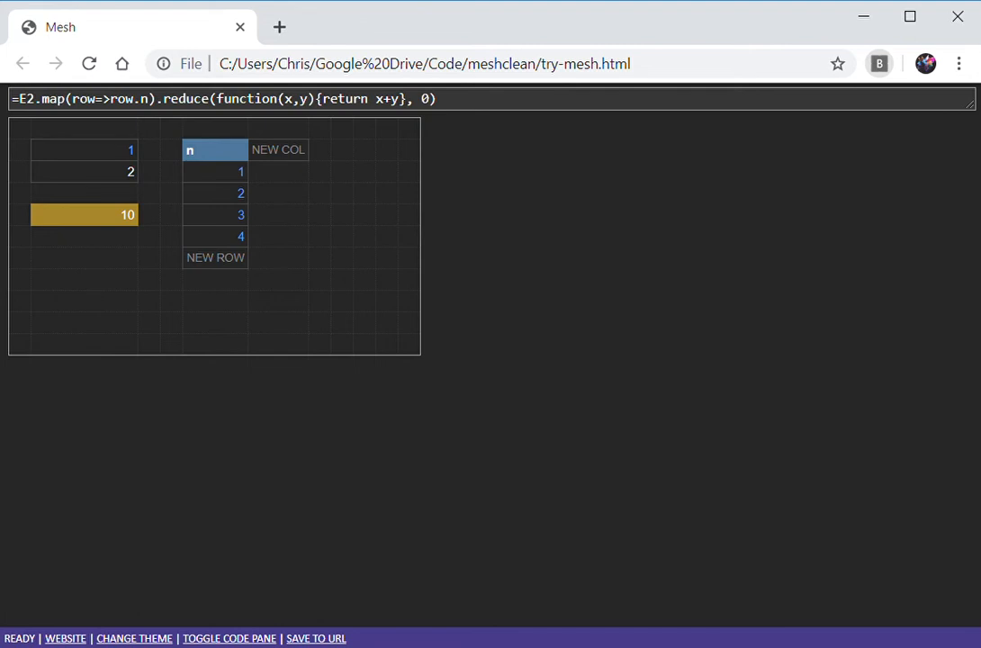
Enter =function(a){return a.reduce(function(x,y){return x+y}, 0)} in cell E9, below the table, as a reusable summing function.
key(Down)
key(Down)
key(Down)
key(Down)
key(Right)
key(Right)
key(Right)
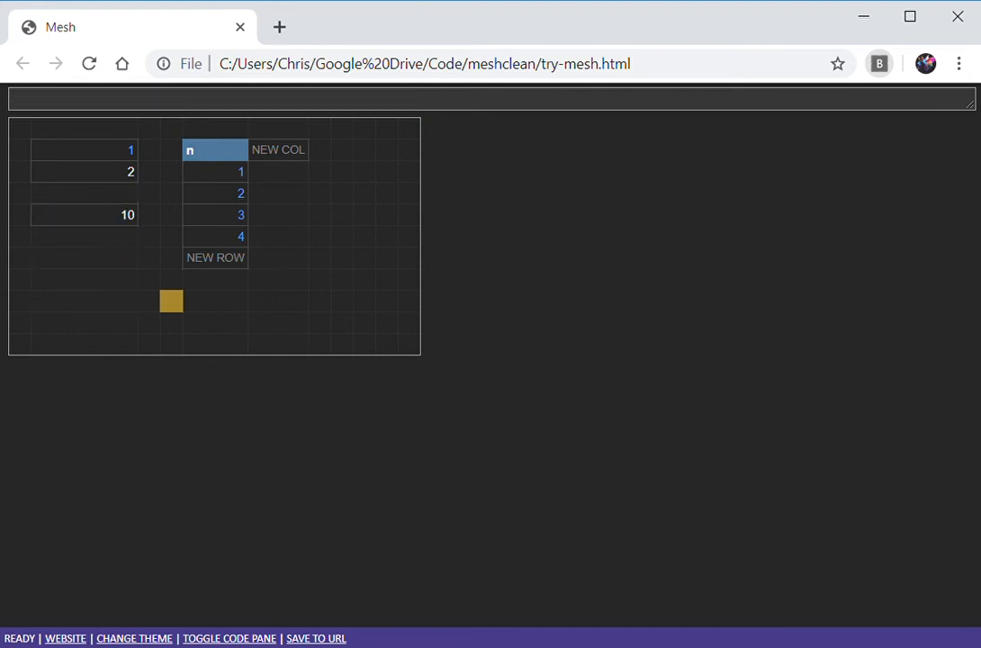
text(=)
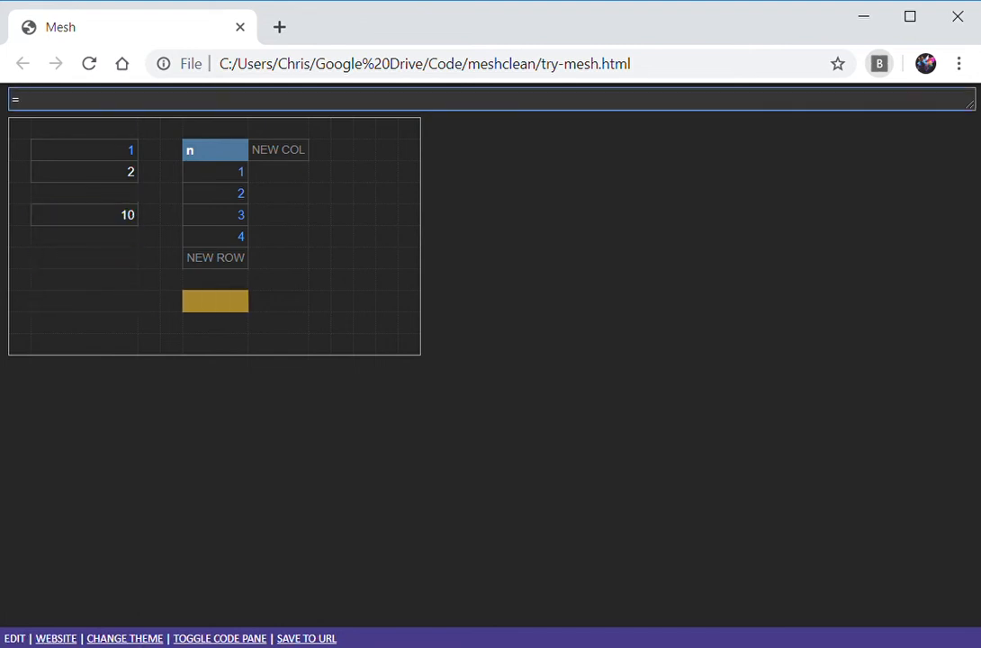
text(function(a){re)
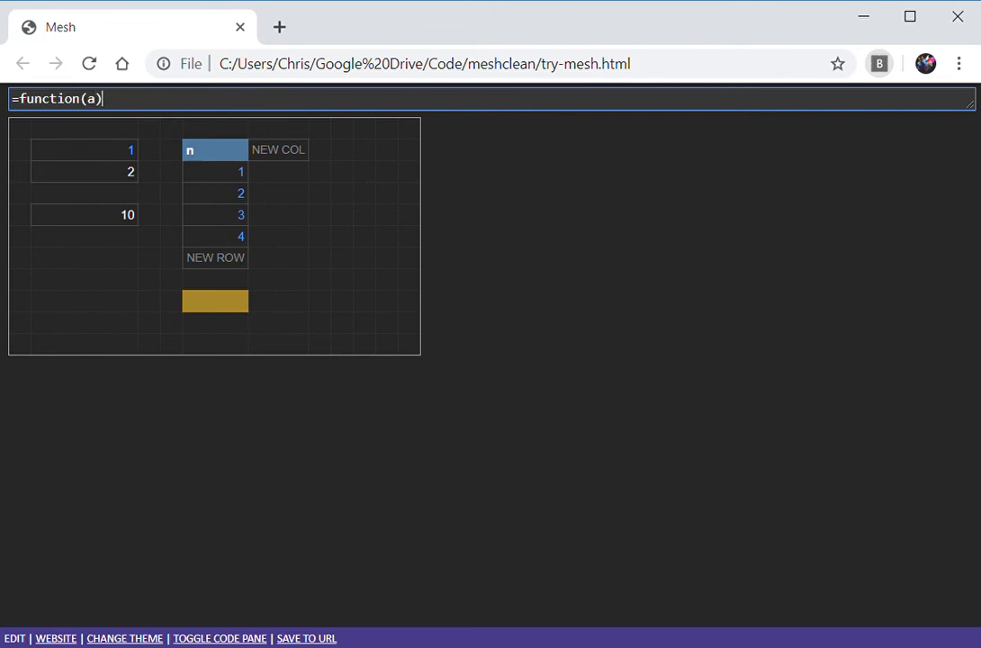
text(tunr)
key(BackSpace)
key(BackSpace)
text(rn a.re)
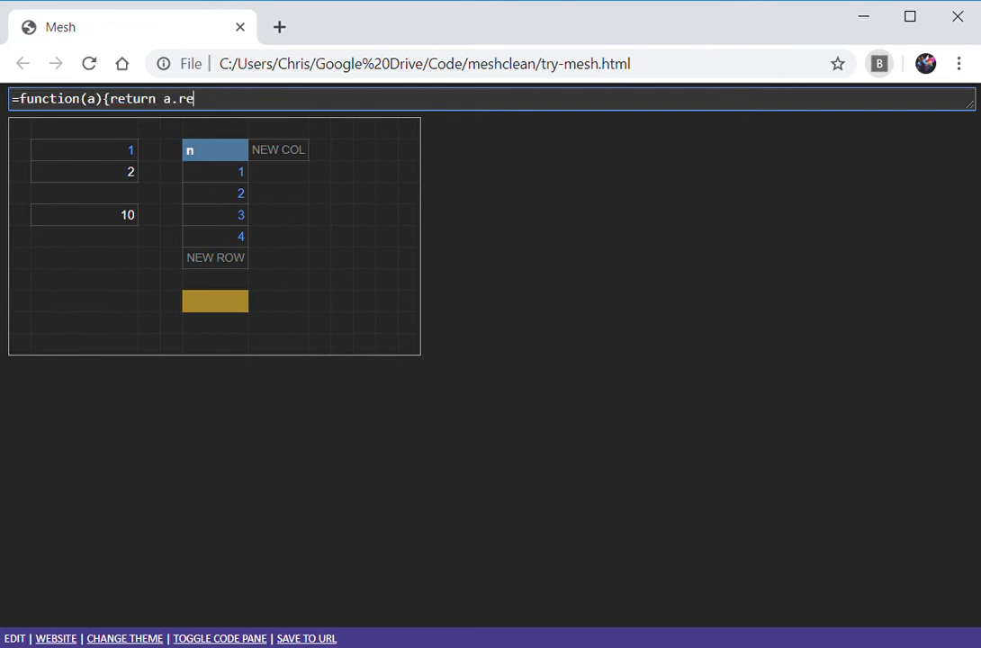
text(duce(function(x,y){retunr)
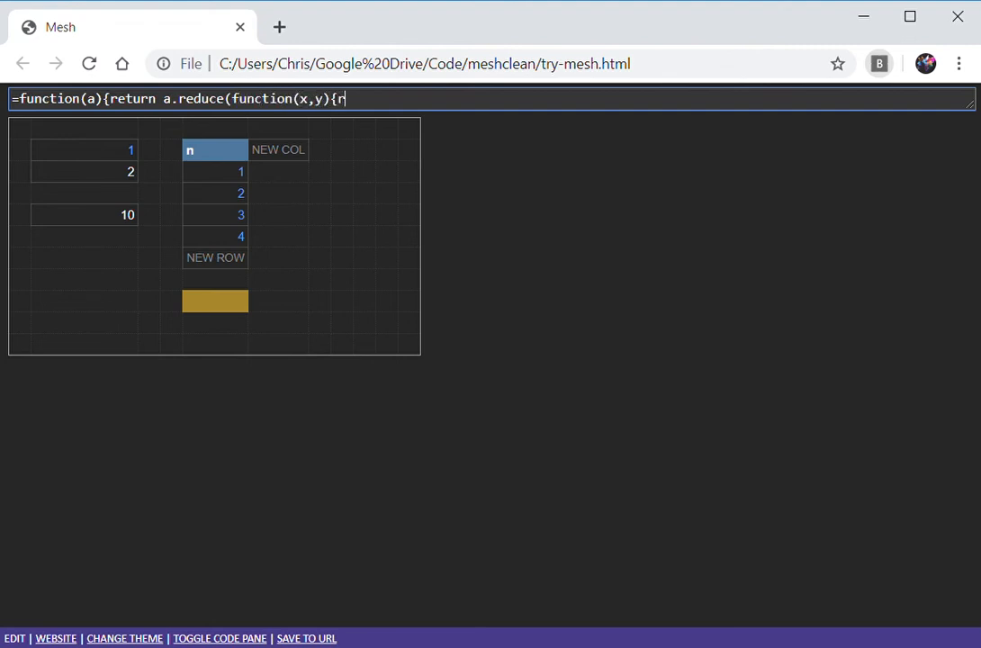
key(BackSpace)
key(BackSpace)
key(BackSpace)
text(rn x+y}, 0))
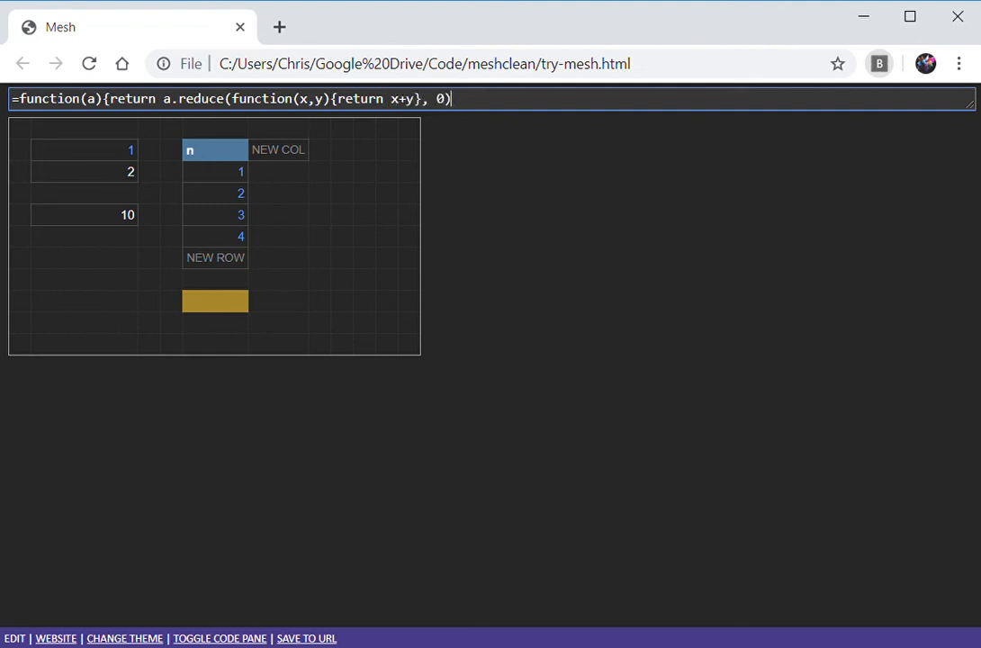
text(})
key(Return)
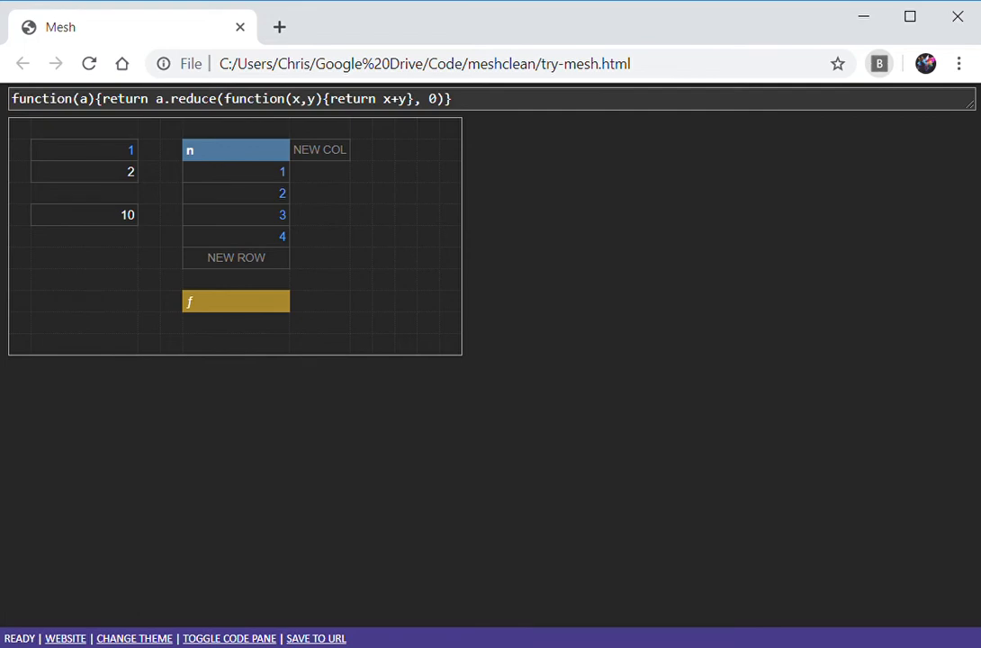
Change B5's formula to =E9(E2.map(row=>row.n)) so it calls the function in E9 instead of the inline reduce.
key(Left)
key(Left)
key(Up)
key(Up)
key(Up)
key(Up)
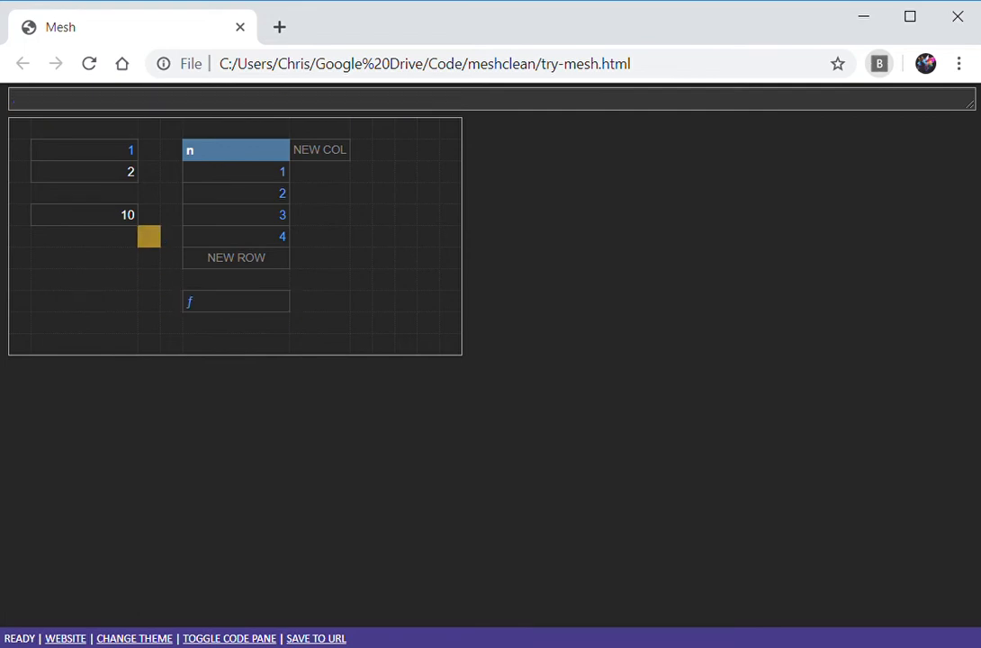
key(Left)
key(F2)
key(ctrl+Left)
key(ctrl+Left)
key(ctrl+Left)
key(ctrl+Left)
key(ctrl+Left)
key(ctrl+Left)
key(ctrl+Left)
key(ctrl+Left)
key(ctrl+Left)
key(ctrl+Left)
key(ctrl+Left)
key(ctrl+Left)
key(ctrl+Left)
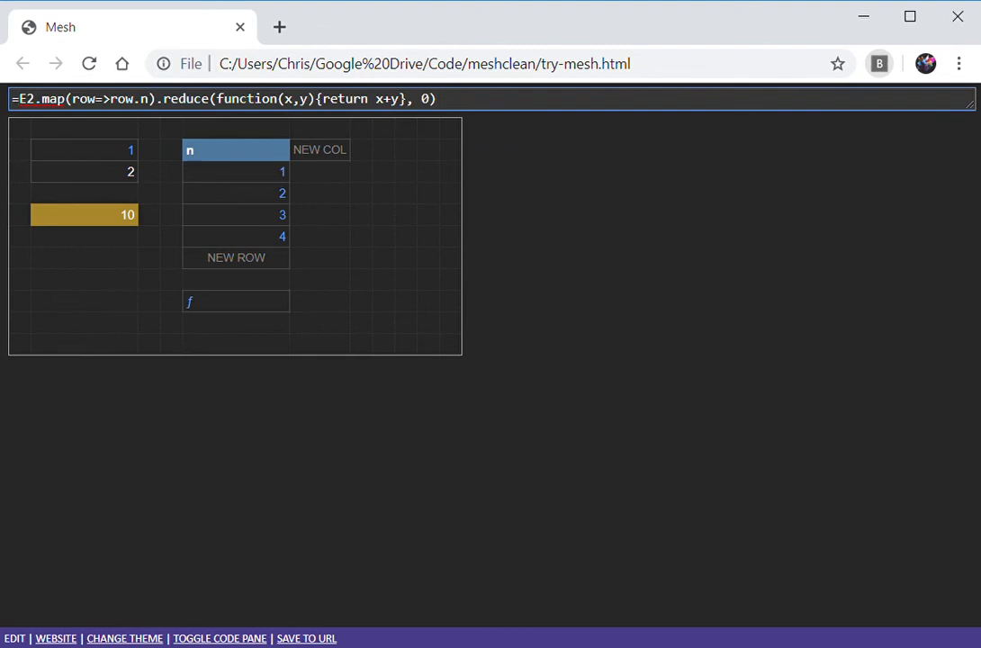
key(End)
text(E9)
key(ctrl+shift+Left)
key(BackSpace)
click(26, 98)
text(E9()
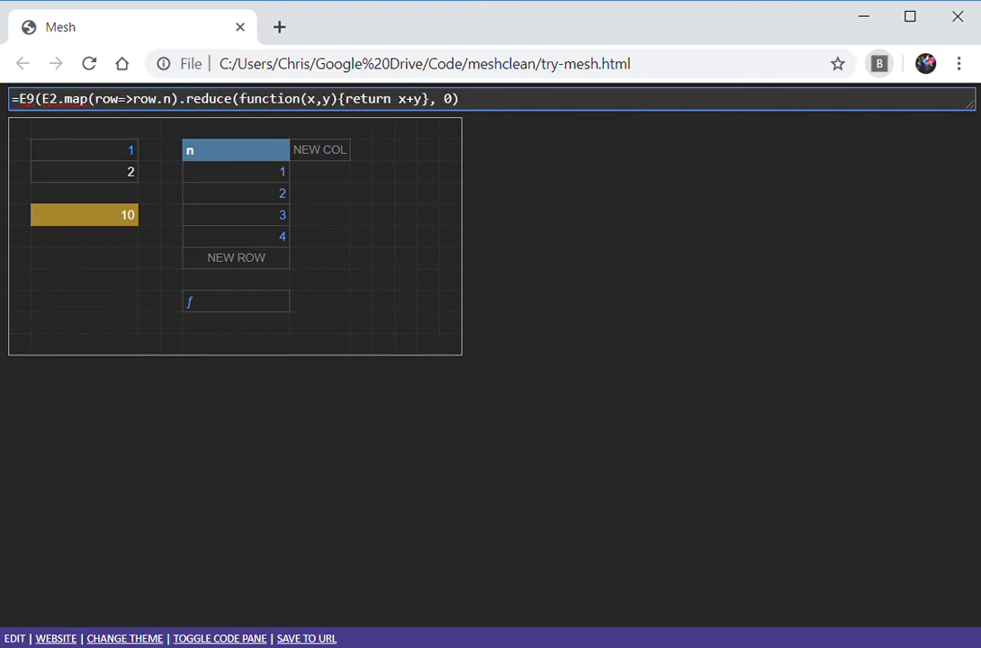
drag(179, 98, 460, 98)
text())
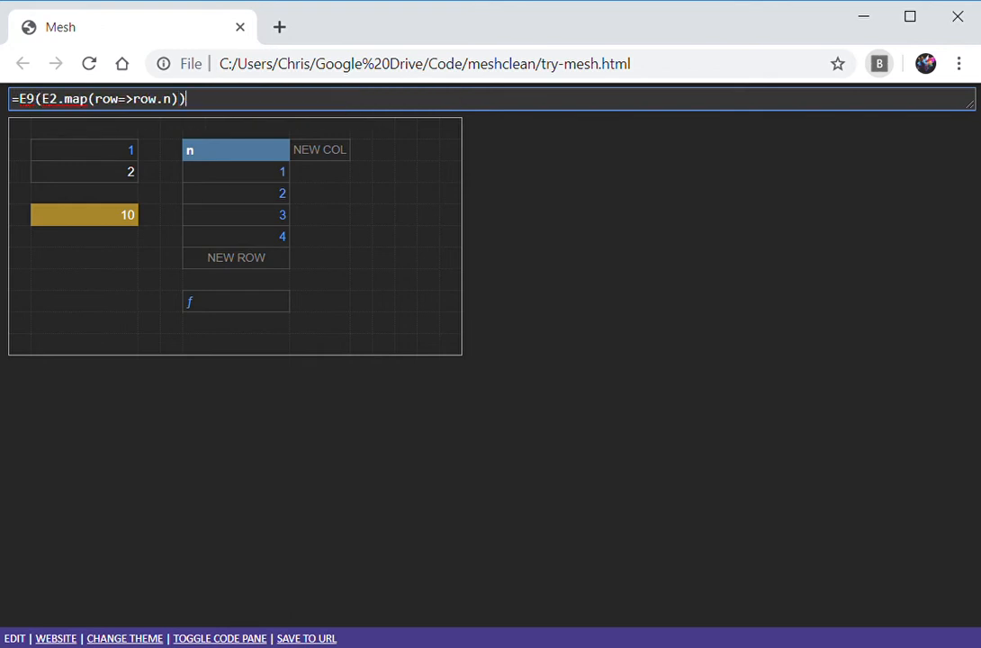
key(Return)
Set the second value in the table's n column to 1.
key(Up)
key(Right)
key(Right)
key(Right)
key(Up)
text(1)
key(Return)
Restore the second value in column n to 2 and go back to cell B5.
key(Up)
text(2)
key(Return)
key(Down)
key(Down)
key(Down)
key(Left)
key(Up)
key(Up)
key(Left)
key(Up)
key(Up)
key(Left)
key(Up)
key(Down)
key(Down)
key(Up)
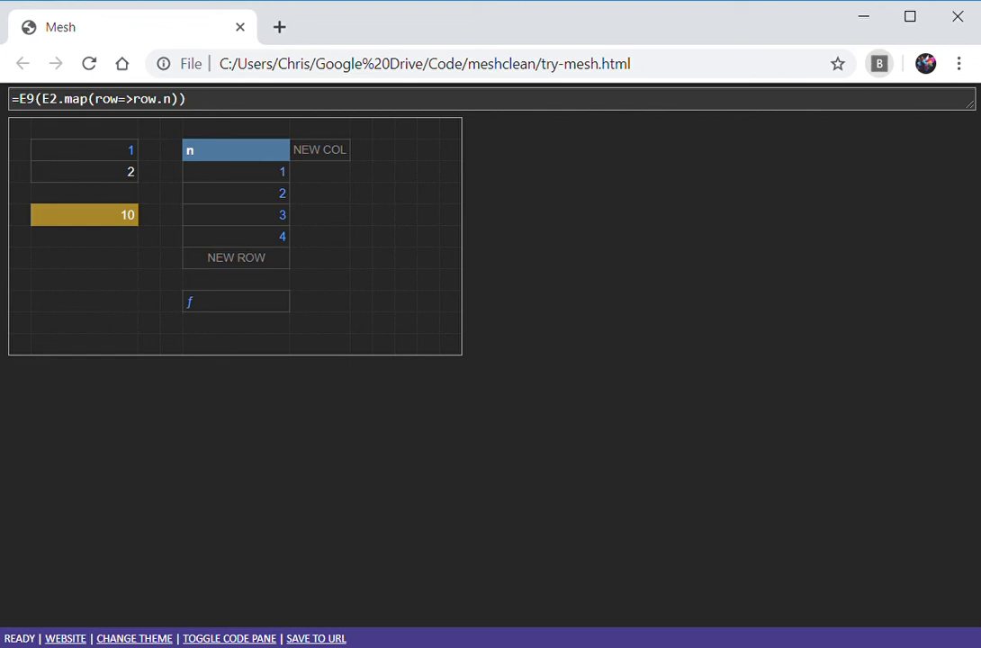
Show the name label of the function cell E9 beside it.
key(Down)
key(Down)
key(Down)
key(Right)
key(Right)
key(Right)
key(Down)
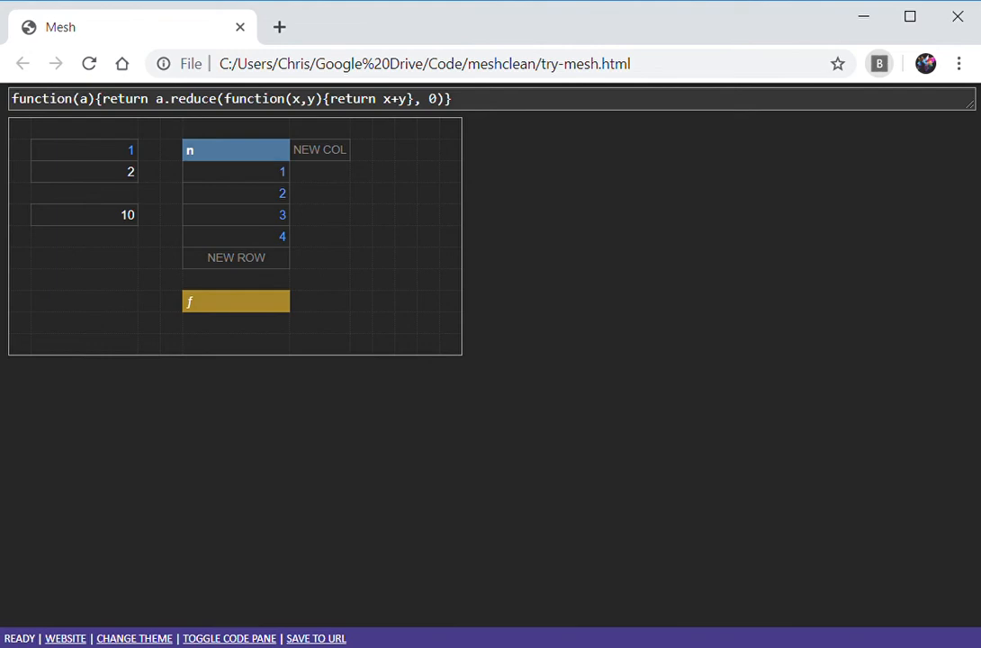
key(=)
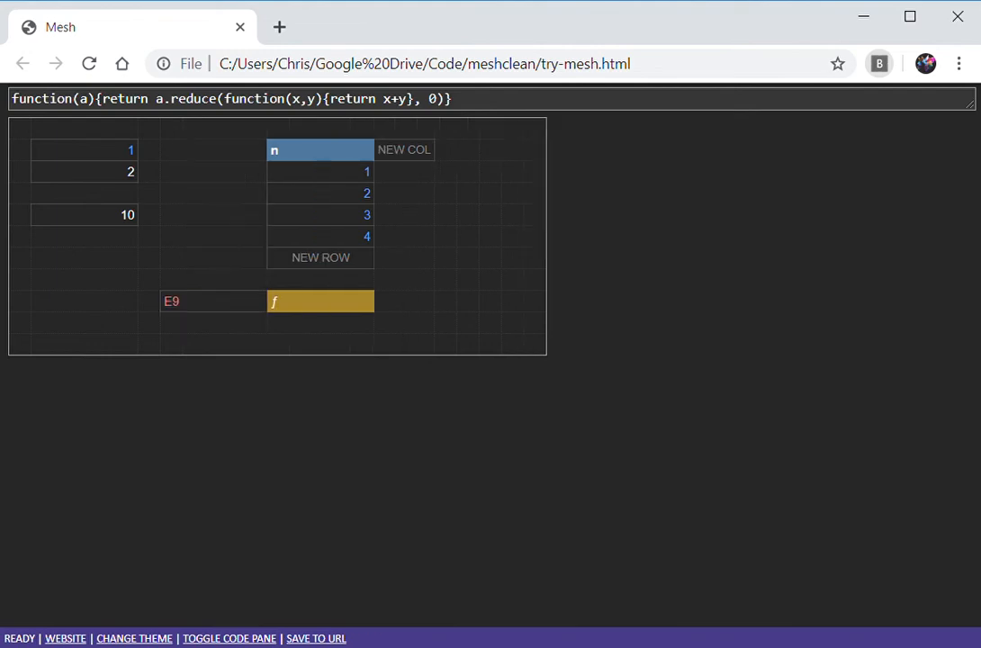
Rename the function cell to SUM through its name label.
key(Left)
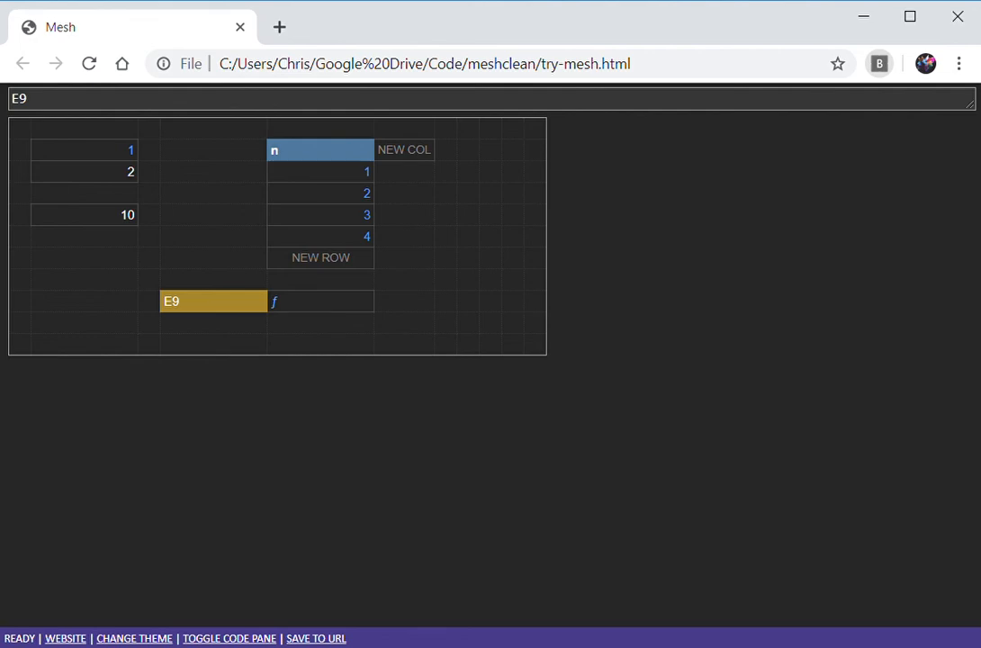
text(SUM)
key(Return)
key(Up)
key(Right)
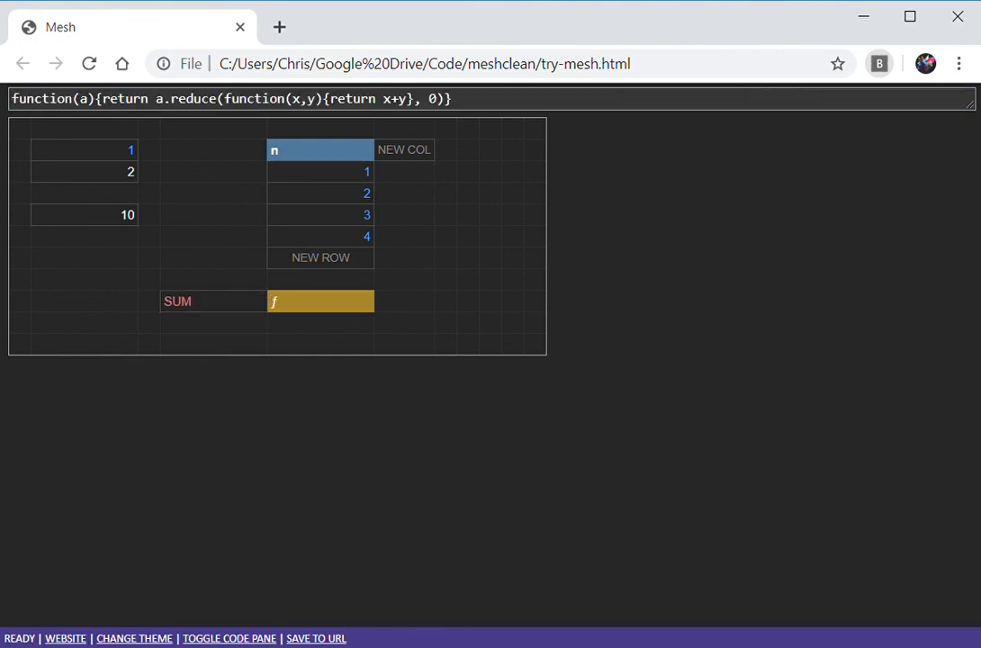
Inspect B5's formula to see how it refers to the renamed function cell.
key(Left)
key(Left)
key(Left)
key(Up)
key(Up)
key(Up)
key(Up)
key(Right)
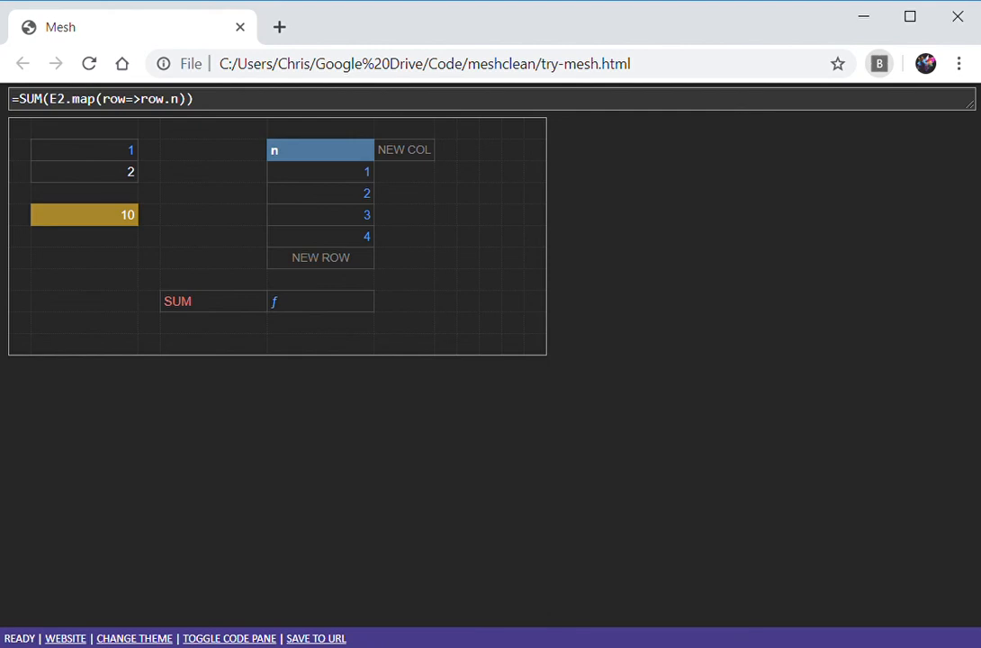
Show the code pane with the sheet's JavaScript alongside the grid.
key(Down)
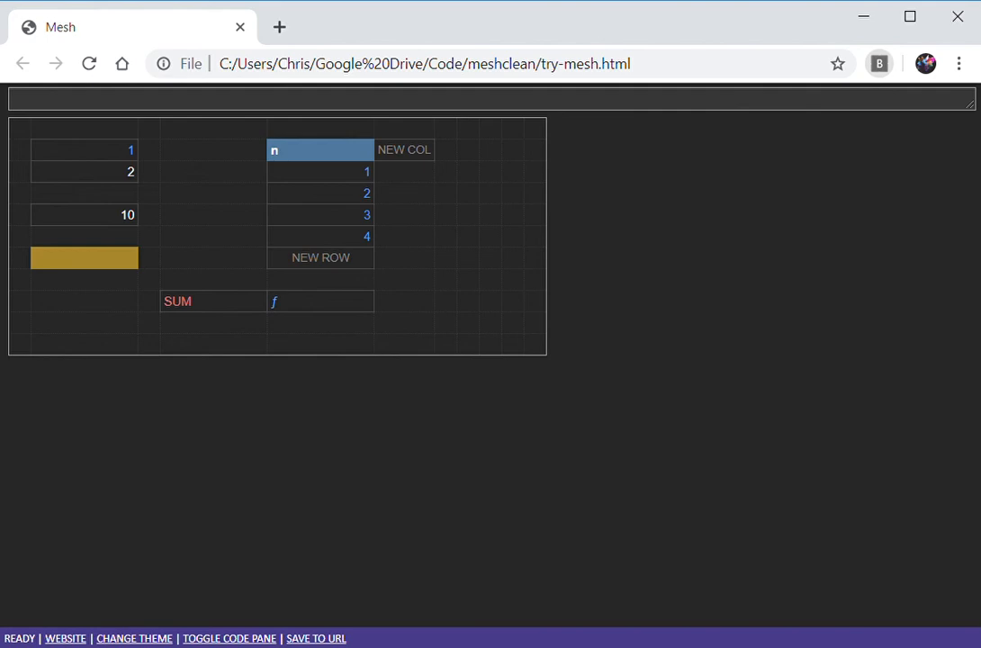
key(Down)
key(ctrl+`)
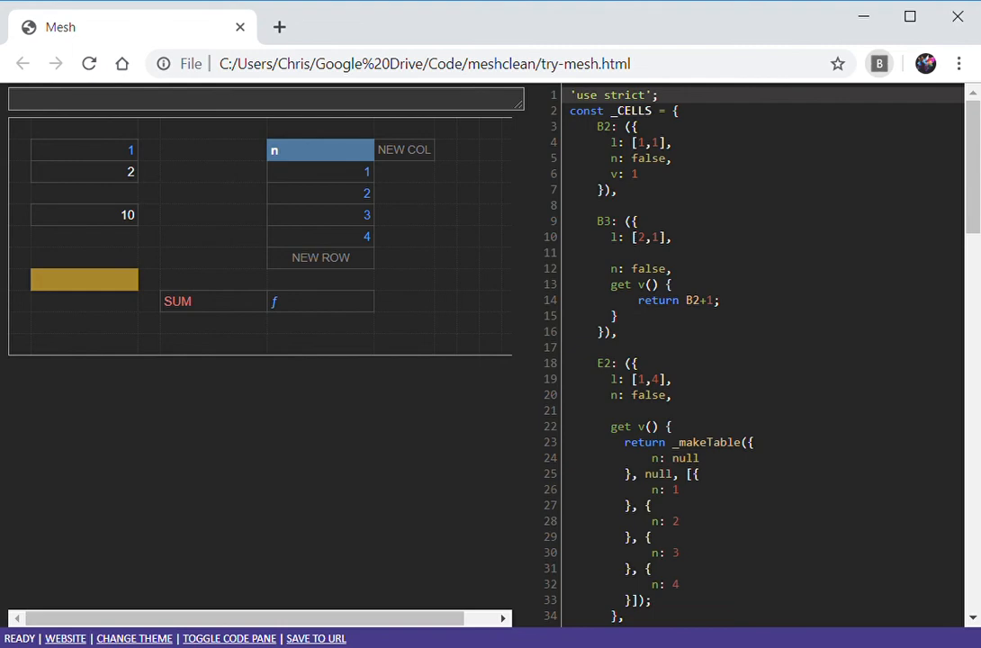
Read through the code's _CELLS definitions for B2, B3, the E2 table, B5 and SUM.
mouse_move(972, 166)
mouse_down()
mouse_move(972, 189)
mouse_move(972, 168)
mouse_up()
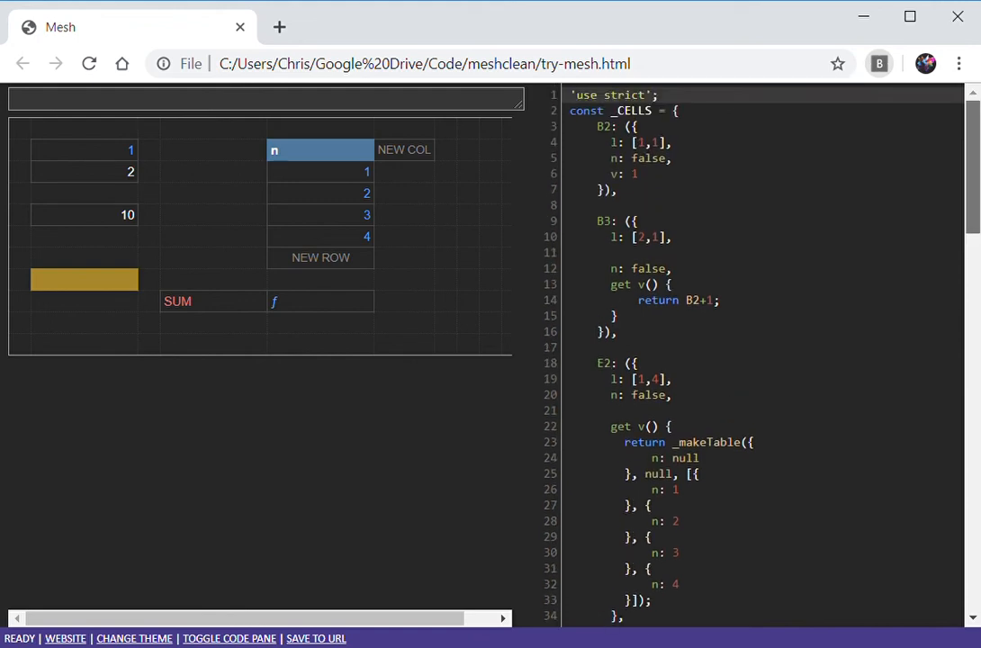
scroll(765, 351, down, 3)
scroll(765, 351, down, 5)
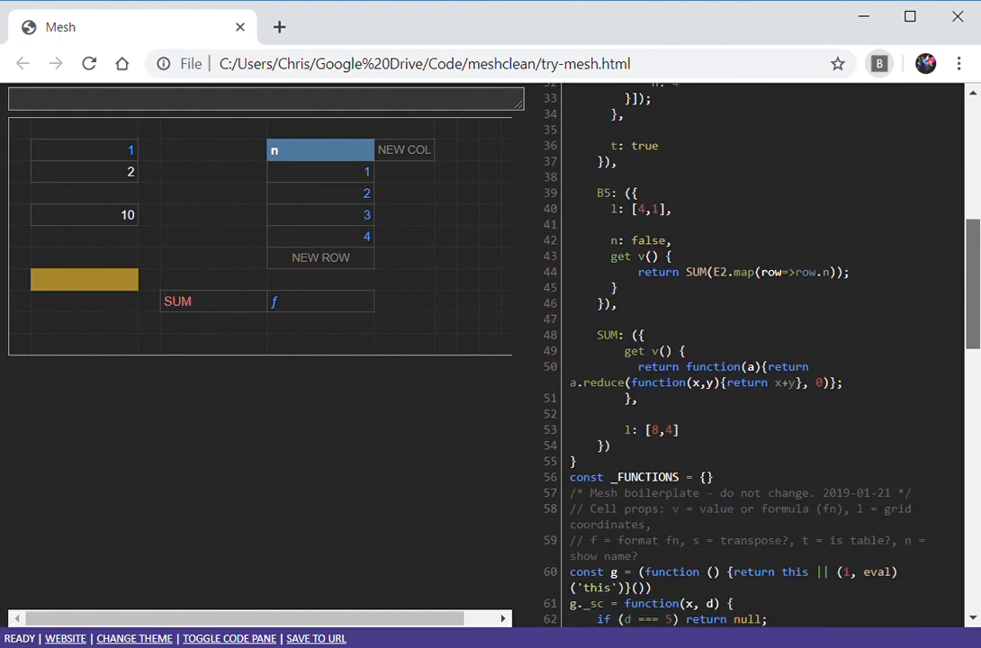
scroll(765, 351, down, 1)
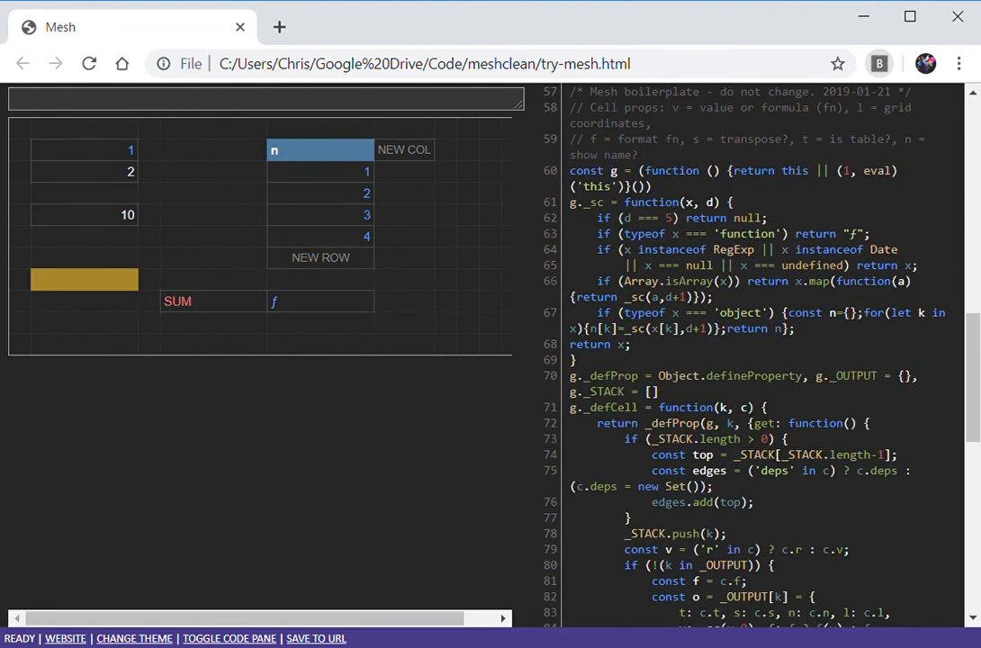
scroll(765, 351, down, 4)
scroll(765, 352, up, 5)
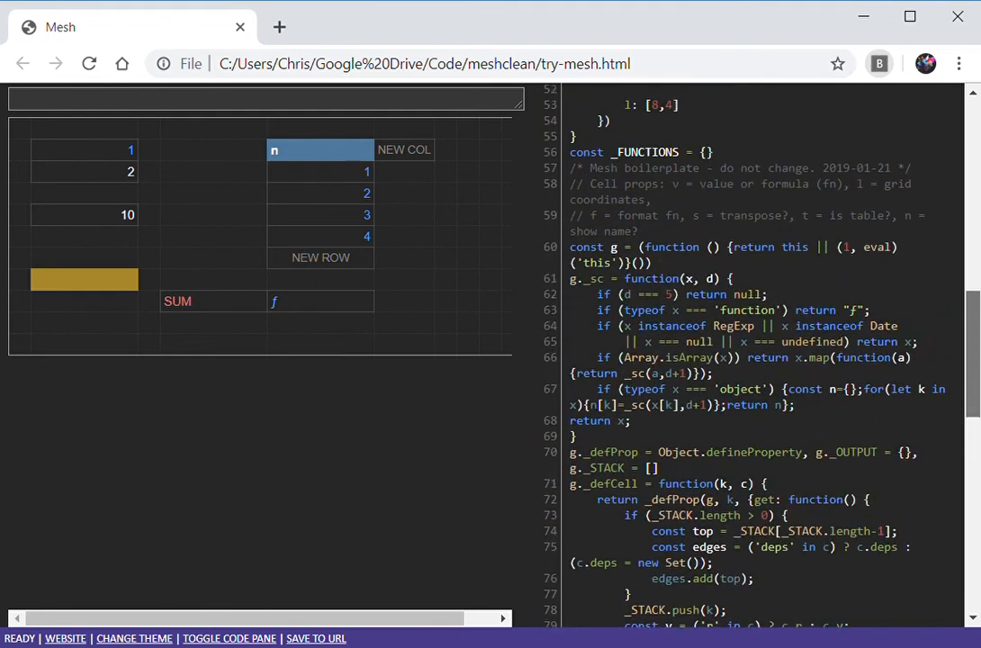
scroll(765, 351, up, 5)
scroll(766, 351, down, 1)
scroll(765, 351, up, 2)
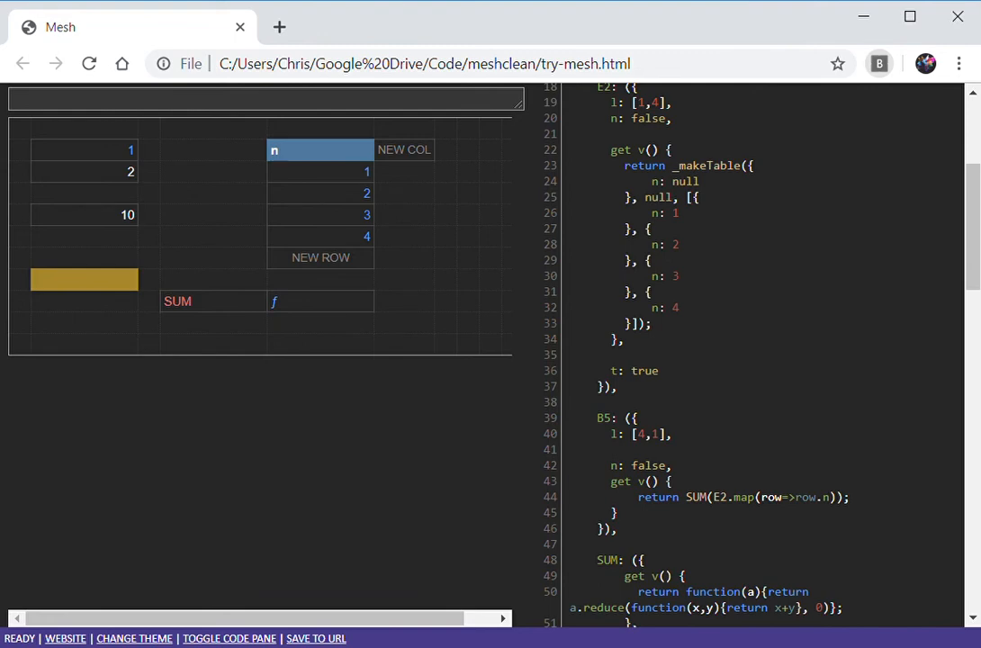
scroll(765, 352, up, 3)
scroll(765, 351, down, 6)
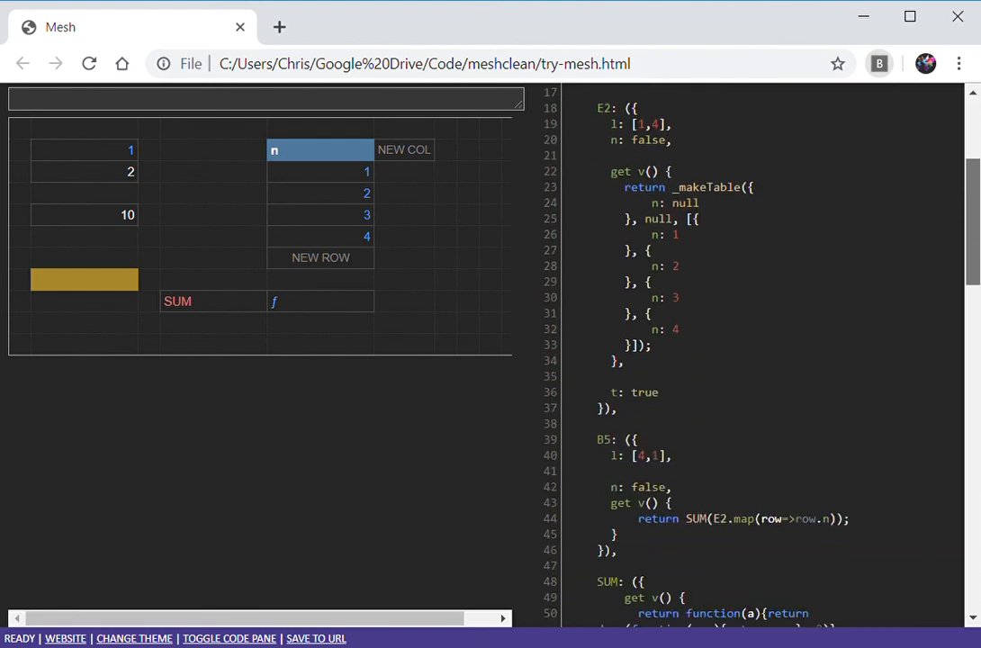
Examine the Mesh boilerplate code through to its end and return to the beginning of the code.
scroll(766, 351, down, 4)
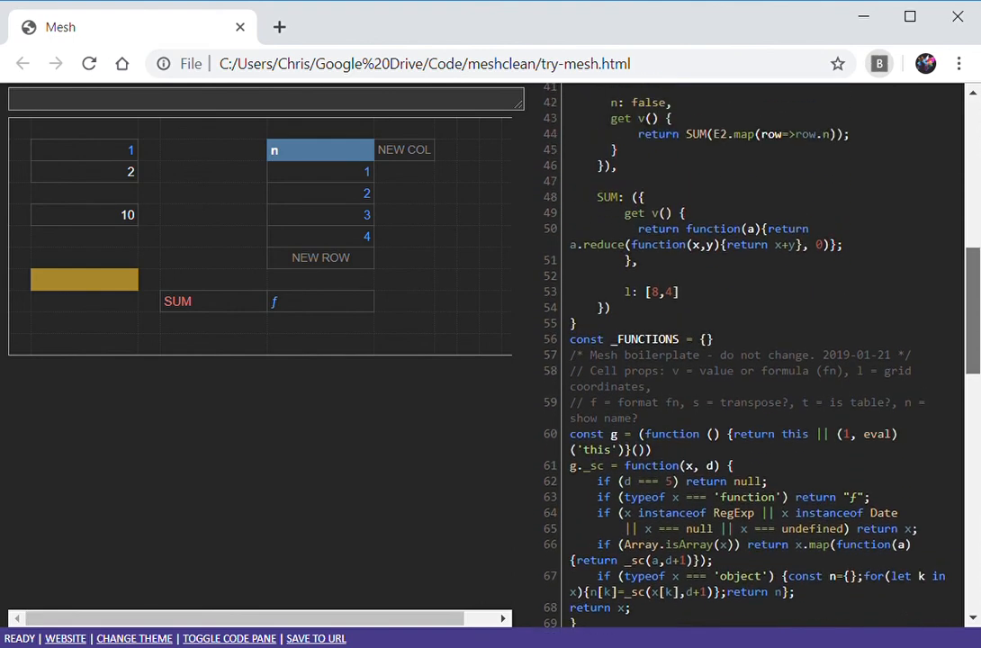
scroll(765, 351, down, 1)
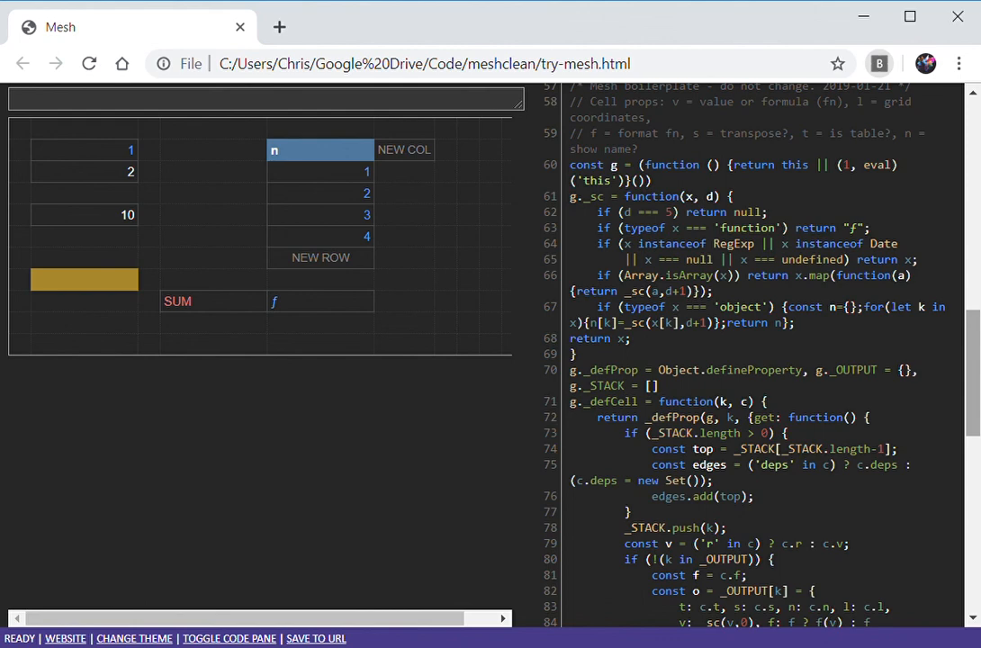
scroll(756, 351, down, 4)
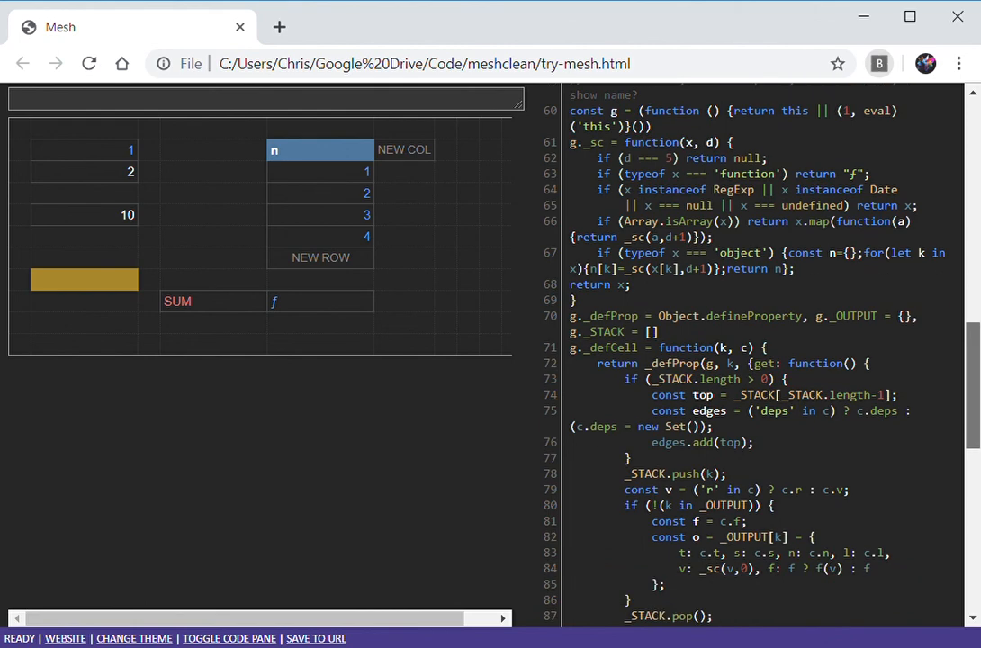
scroll(766, 351, down, 5)
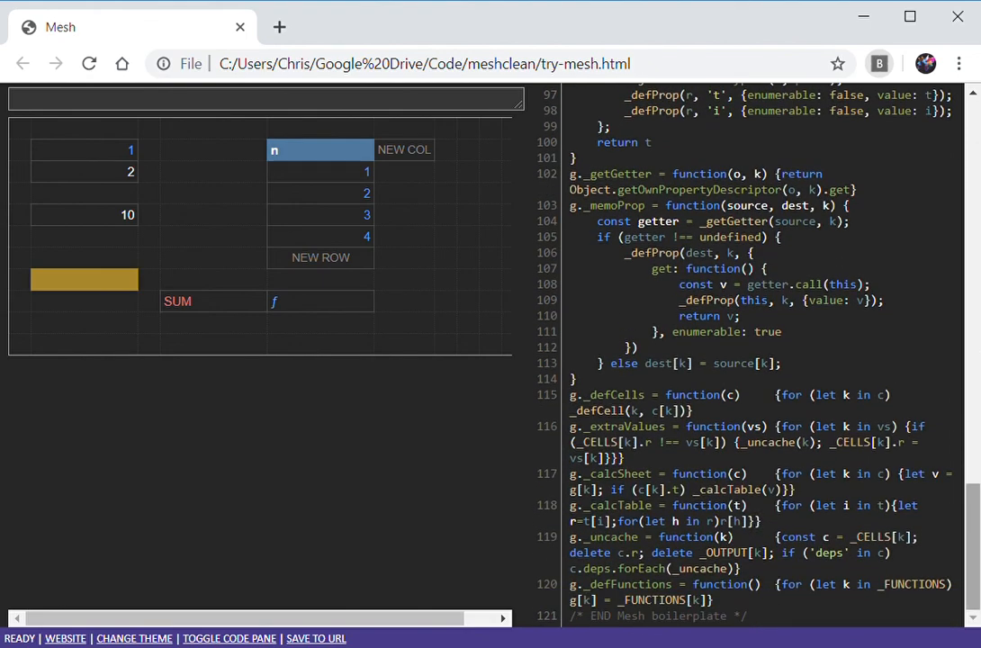
drag(973, 547, 972, 162)
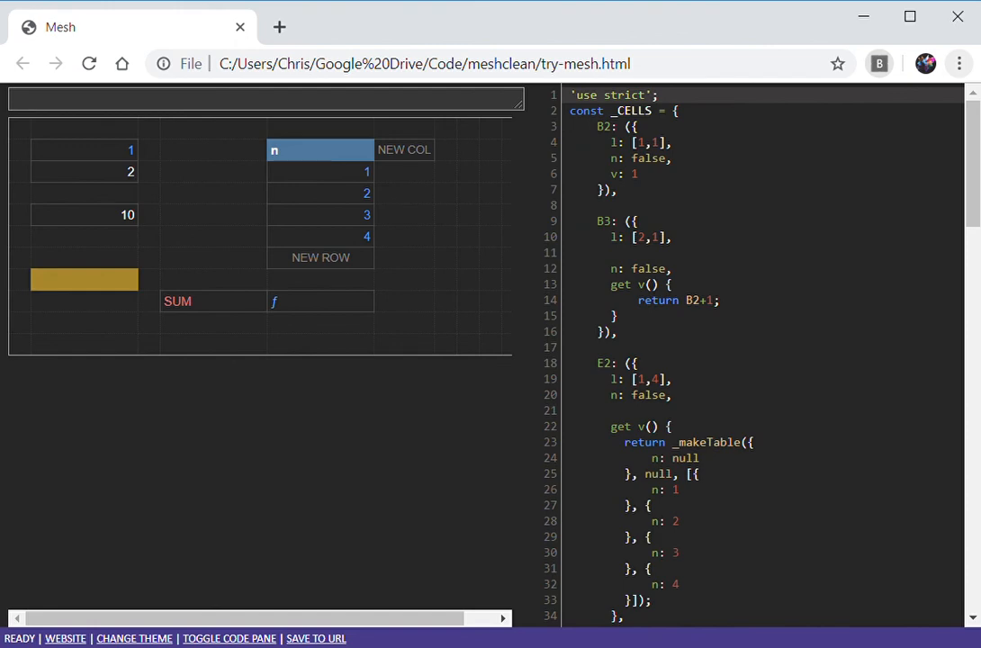